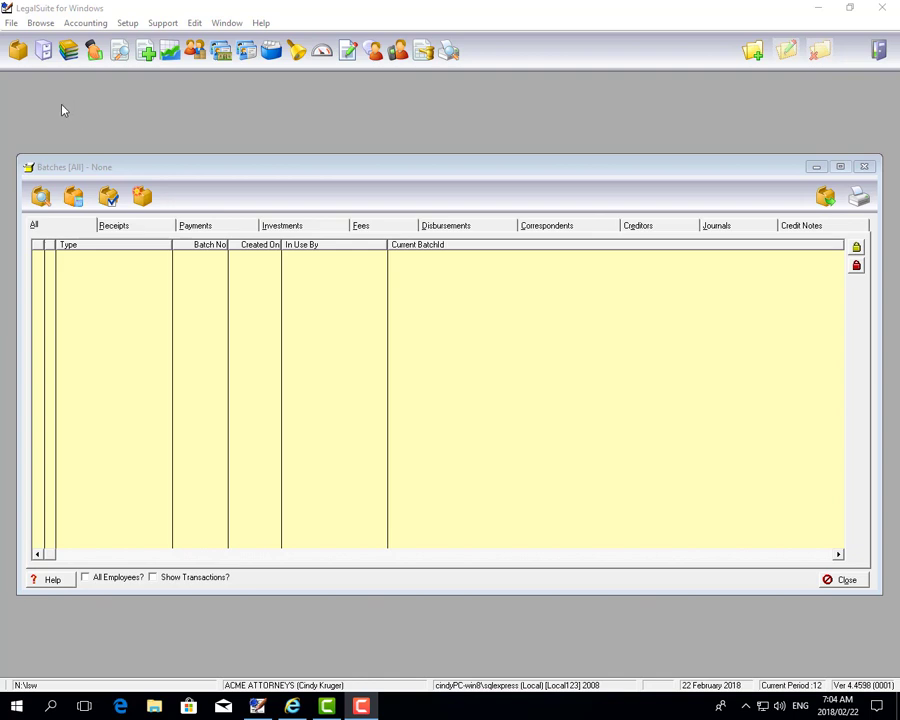
Open the Trust Bank Account record from the Business Ledger at its Banking Info
{"action": "left_click", "coordinate": [69, 51]}
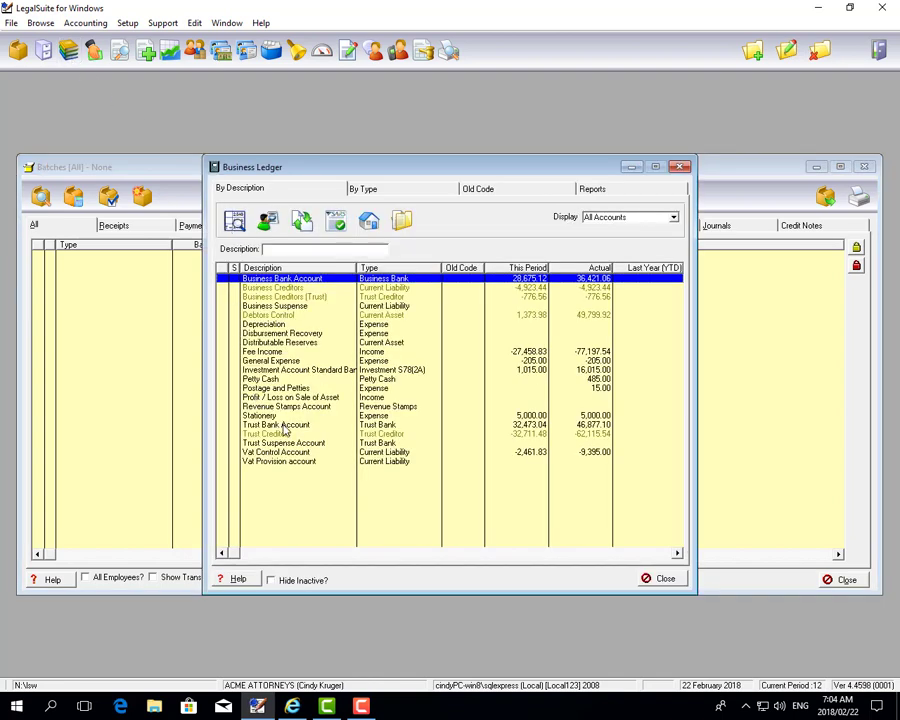
{"action": "left_click", "coordinate": [316, 426]}
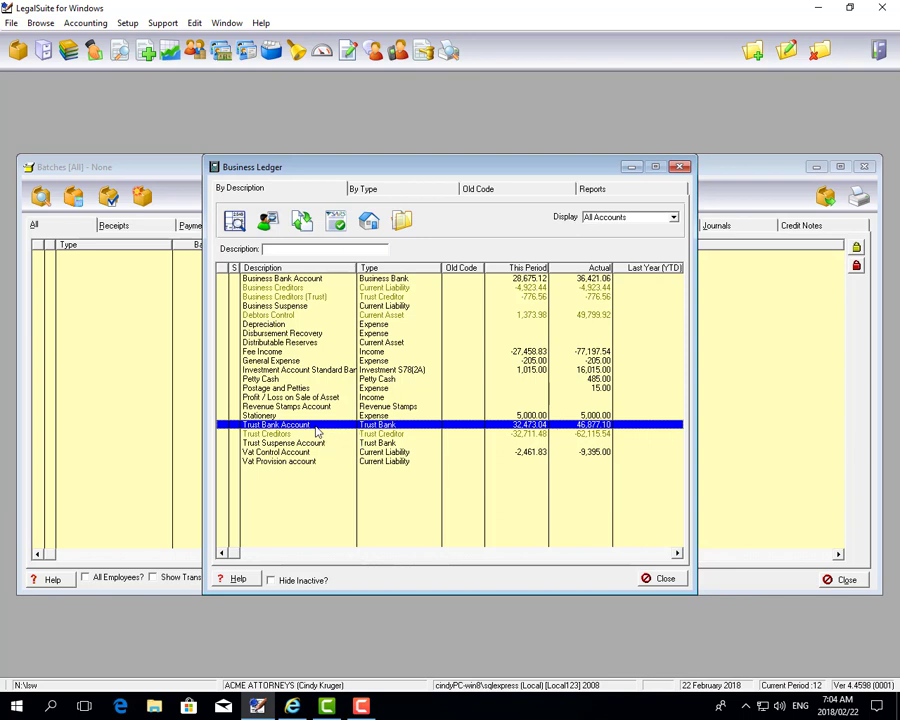
{"action": "double_click", "coordinate": [316, 426]}
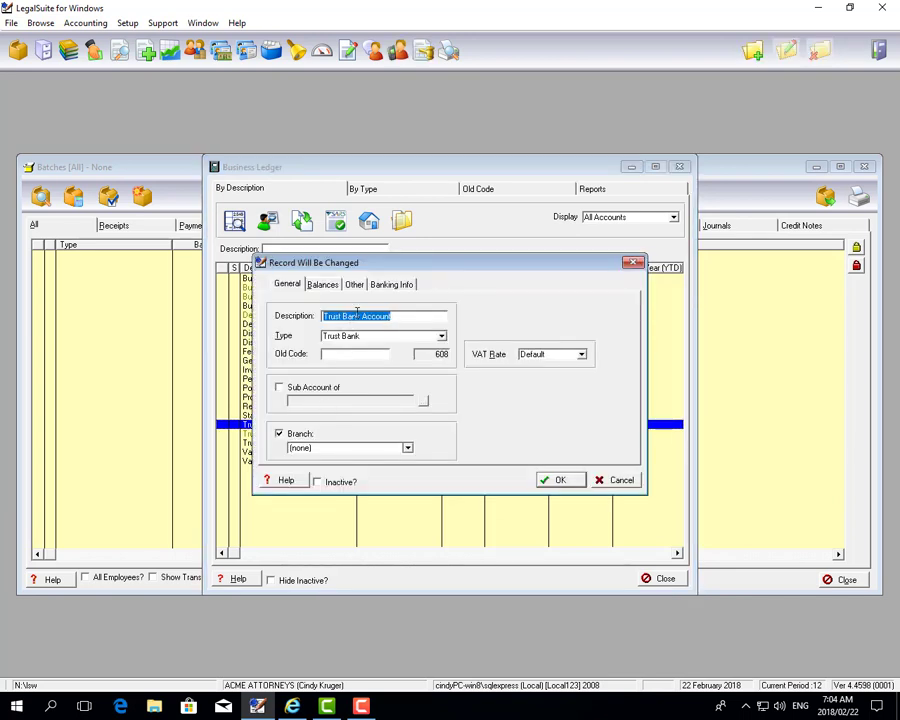
{"action": "left_click", "coordinate": [393, 287]}
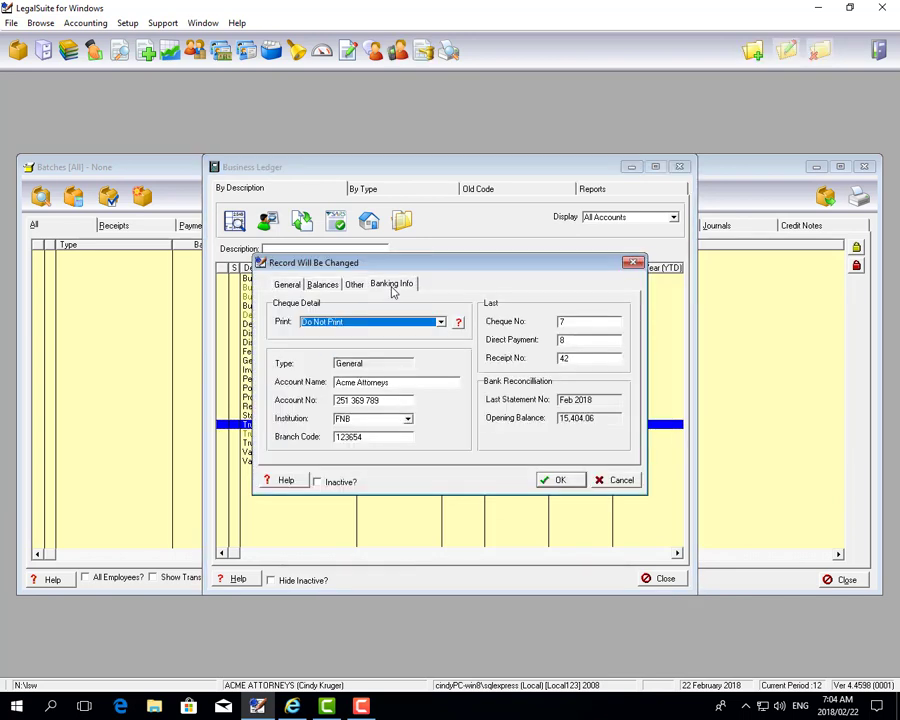
Check the General account type, account name and number, keep FNB and branch code 123654, then close
{"action": "left_click", "coordinate": [385, 365]}
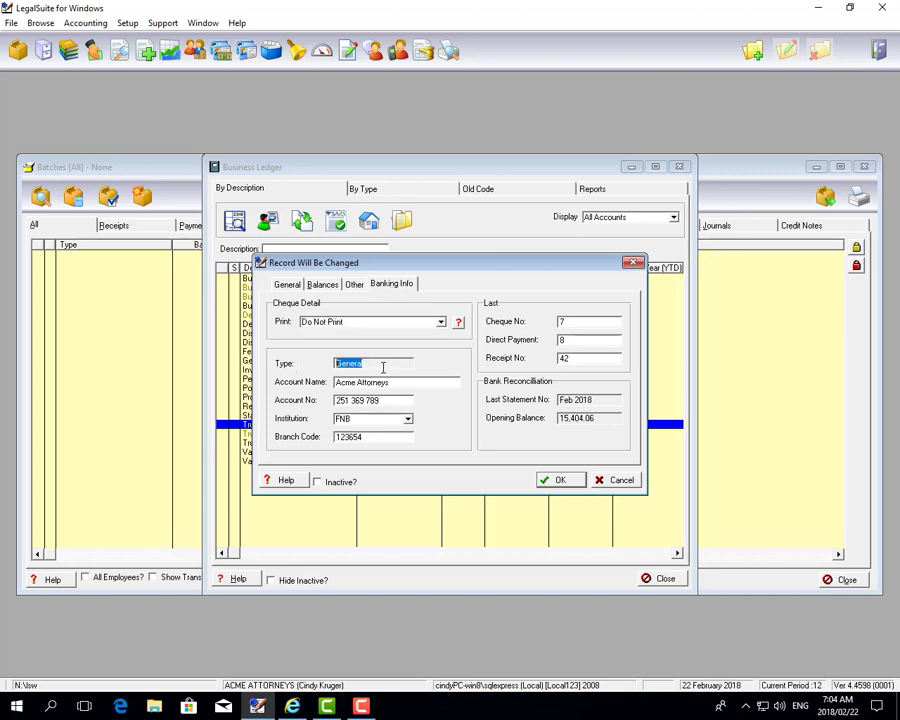
{"action": "left_click_drag", "start_coordinate": [404, 382], "coordinate": [319, 384]}
{"action": "left_click_drag", "start_coordinate": [398, 400], "coordinate": [288, 400]}
{"action": "left_click", "coordinate": [407, 418]}
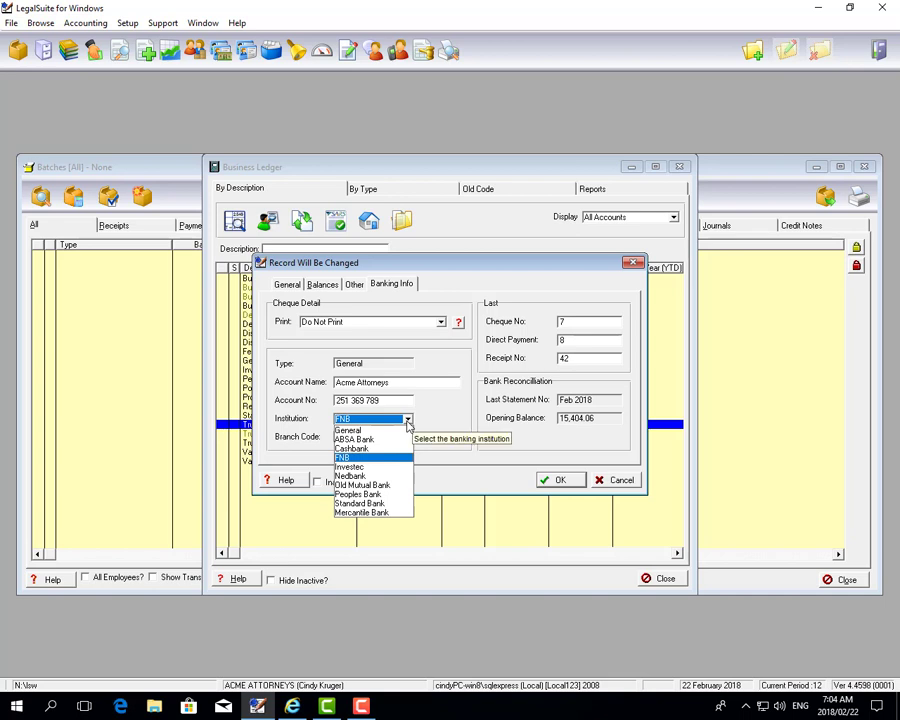
{"action": "left_click", "coordinate": [407, 420]}
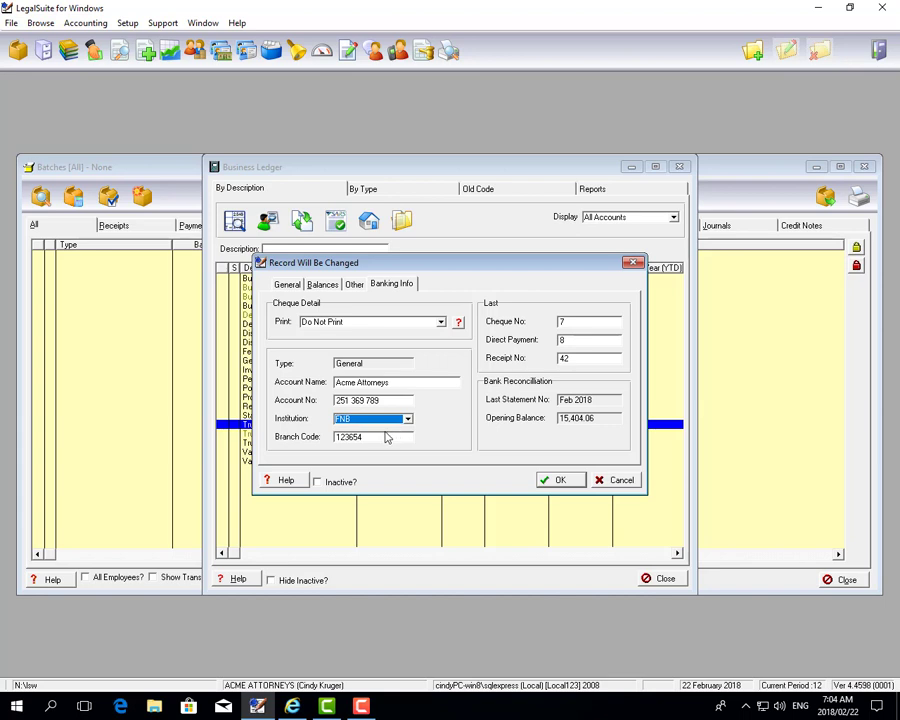
{"action": "left_click", "coordinate": [381, 434]}
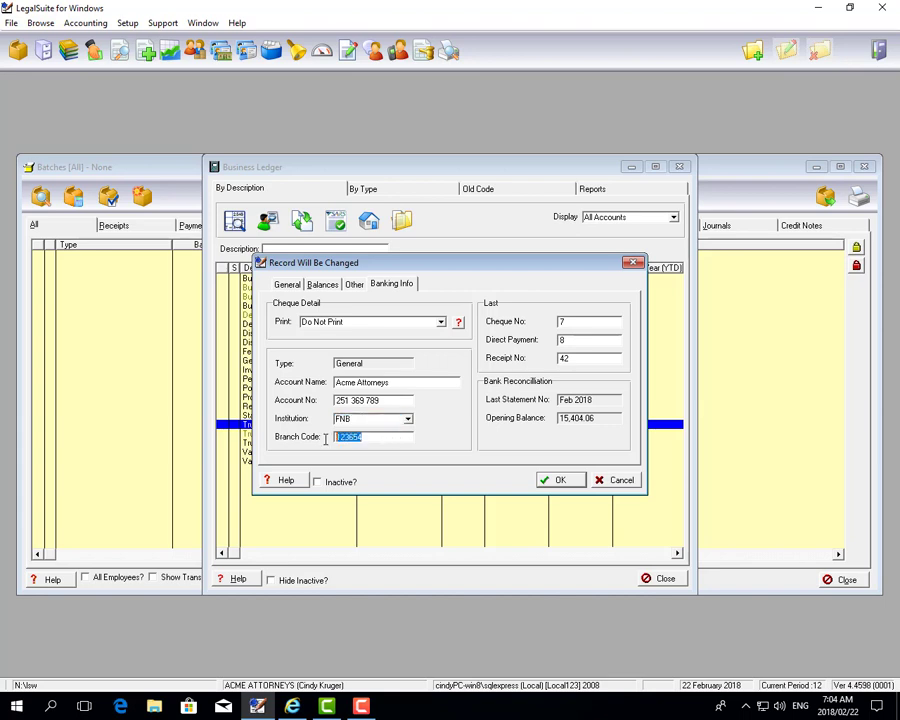
{"action": "left_click", "coordinate": [555, 481]}
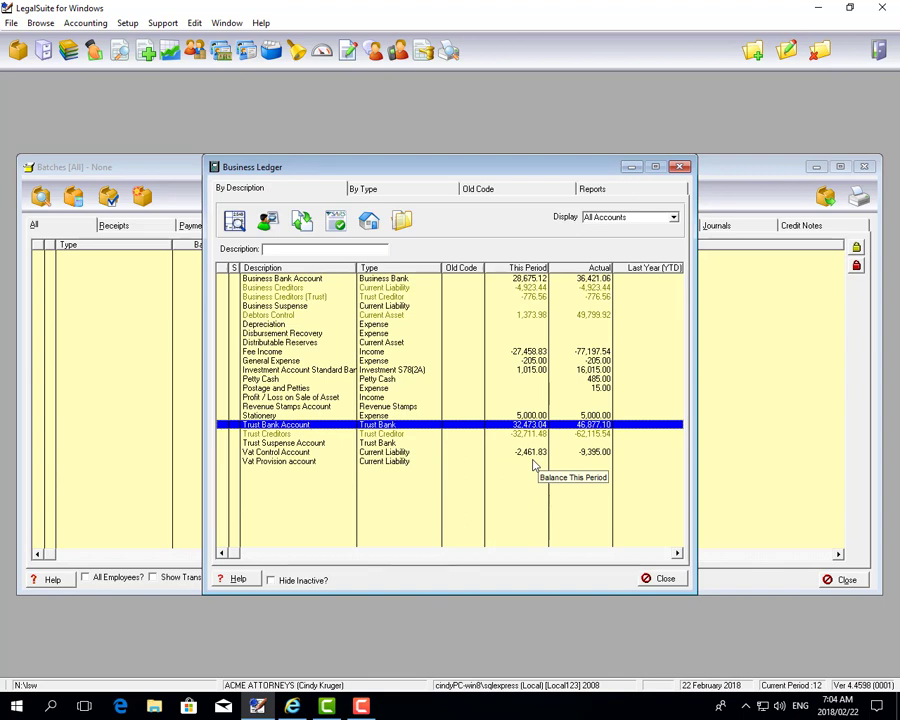
Open the Umhlanga Hospital record from the Address Book and insert a row in its Banking Details
{"action": "left_click", "coordinate": [664, 578]}
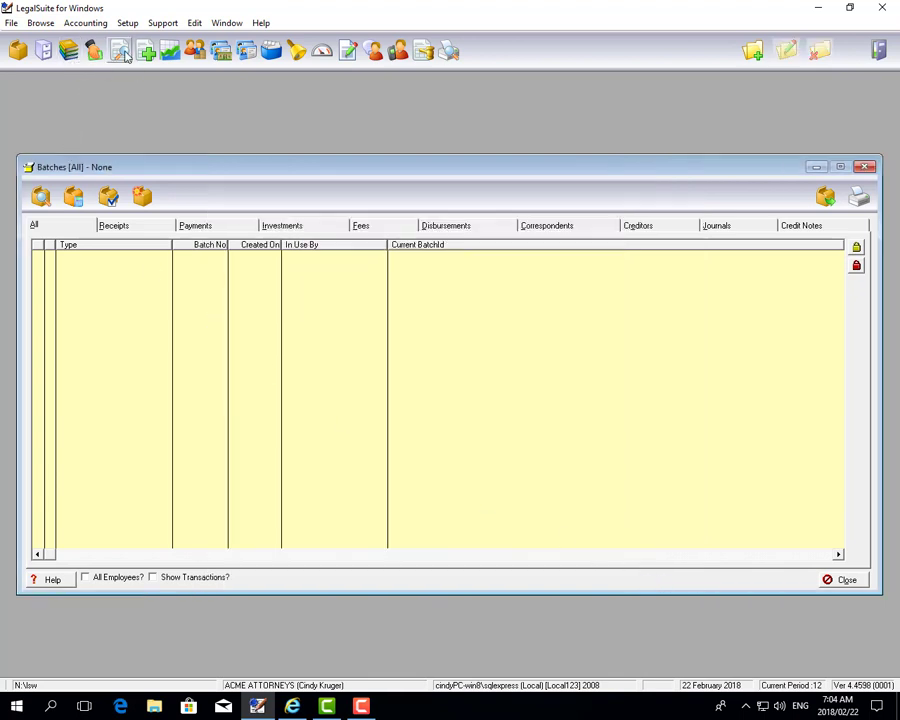
{"action": "left_click", "coordinate": [250, 53]}
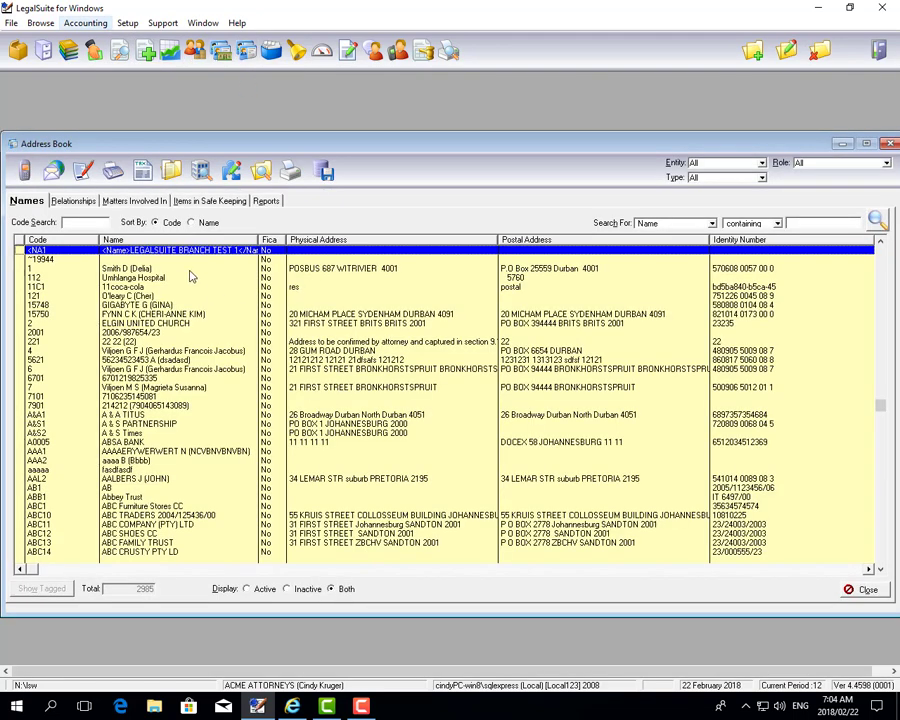
{"action": "left_click", "coordinate": [155, 278]}
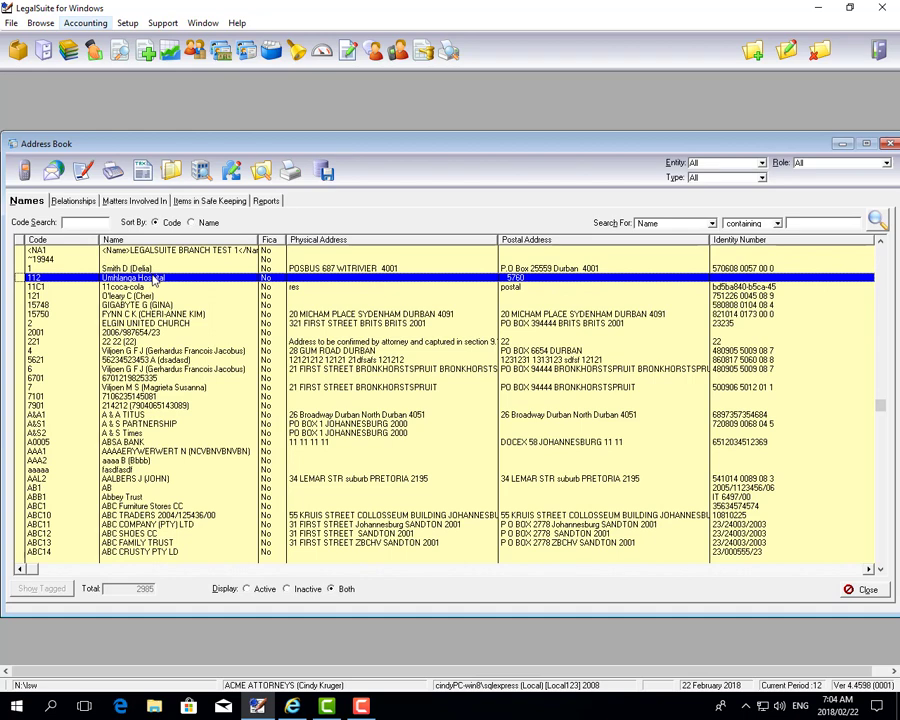
{"action": "double_click", "coordinate": [155, 278]}
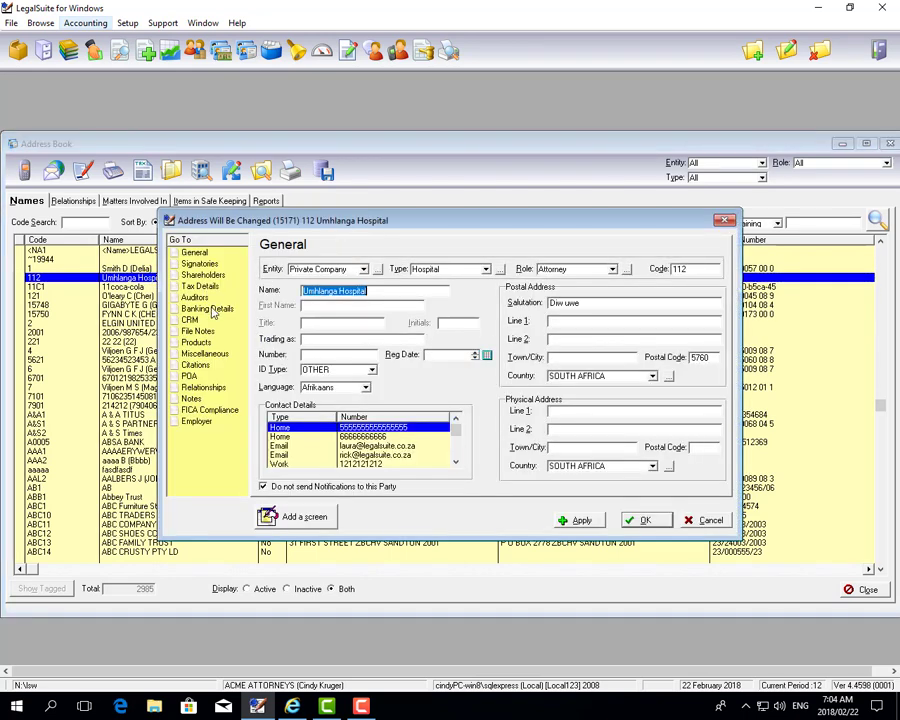
{"action": "left_click", "coordinate": [209, 310]}
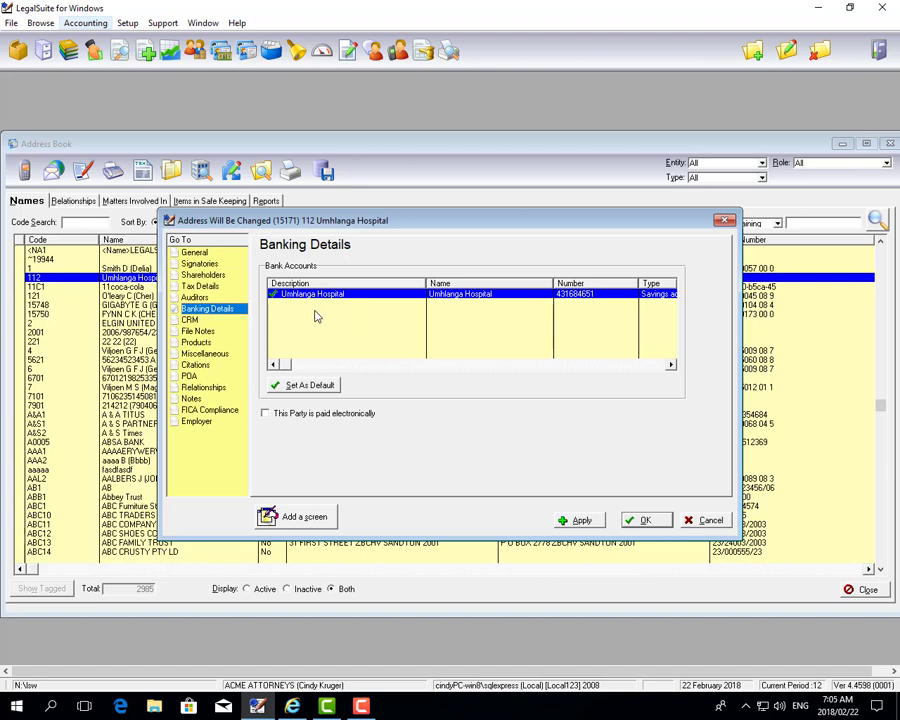
{"action": "right_click", "coordinate": [356, 309]}
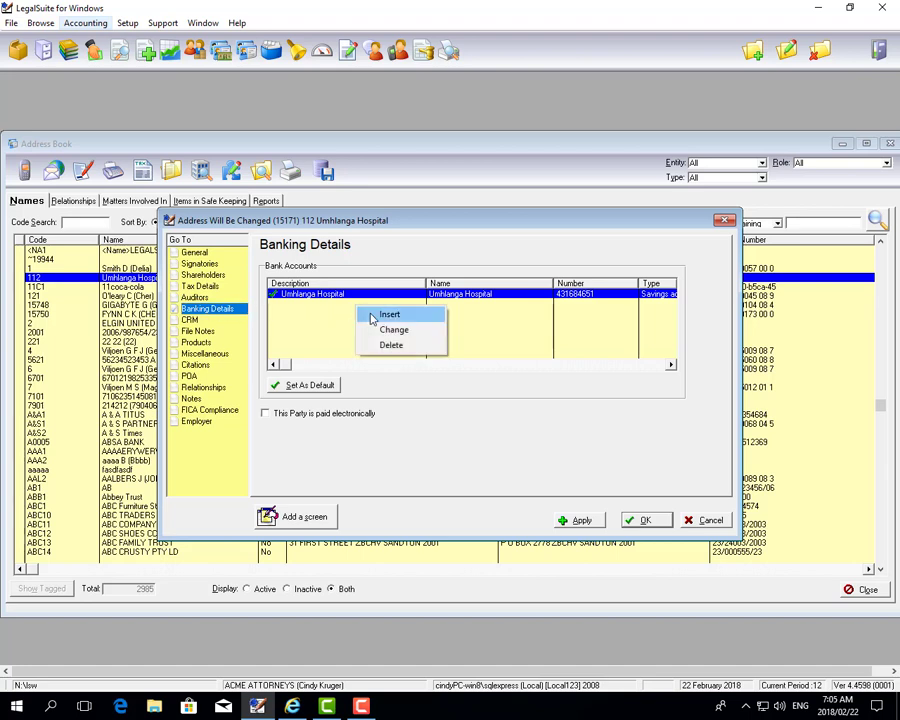
{"action": "left_click", "coordinate": [388, 315]}
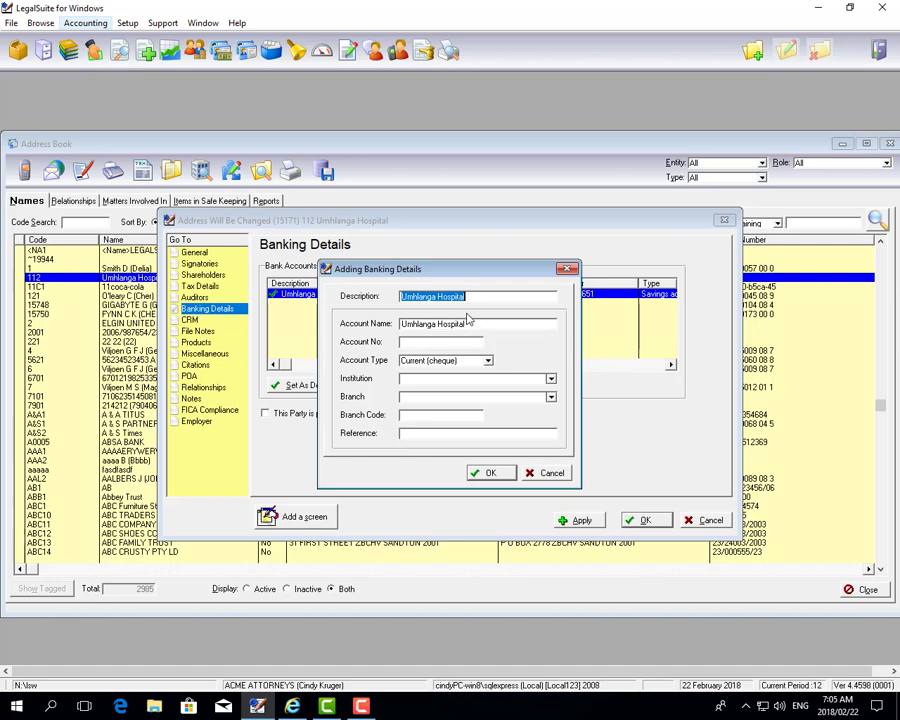
Fill in an account number, Current (cheque) type, ABSA Bank, branch 2052 and reference 'Acme Attorneys'
{"action": "left_click", "coordinate": [456, 341]}
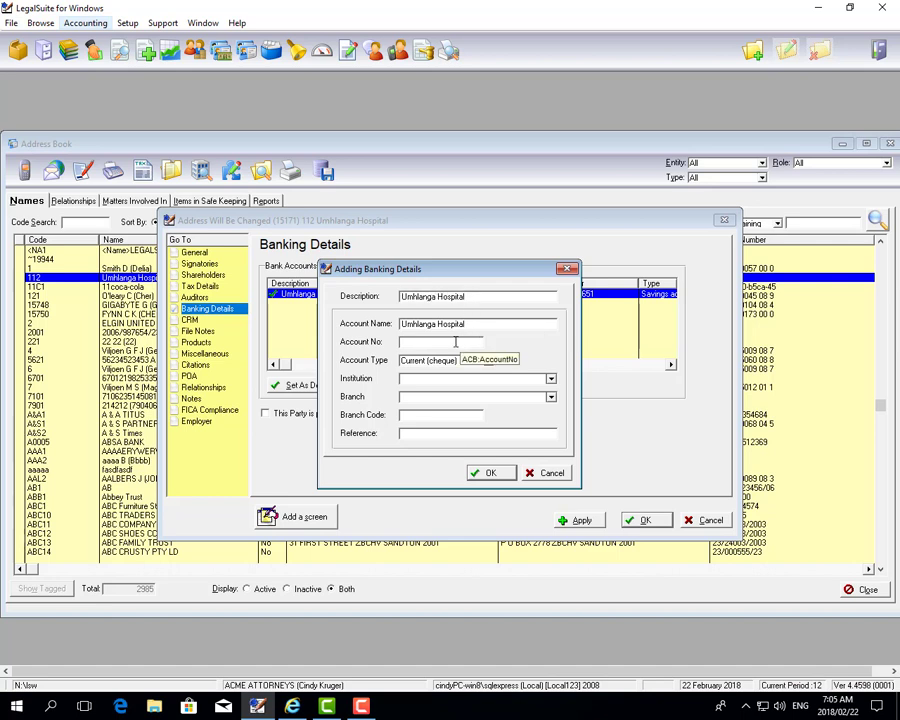
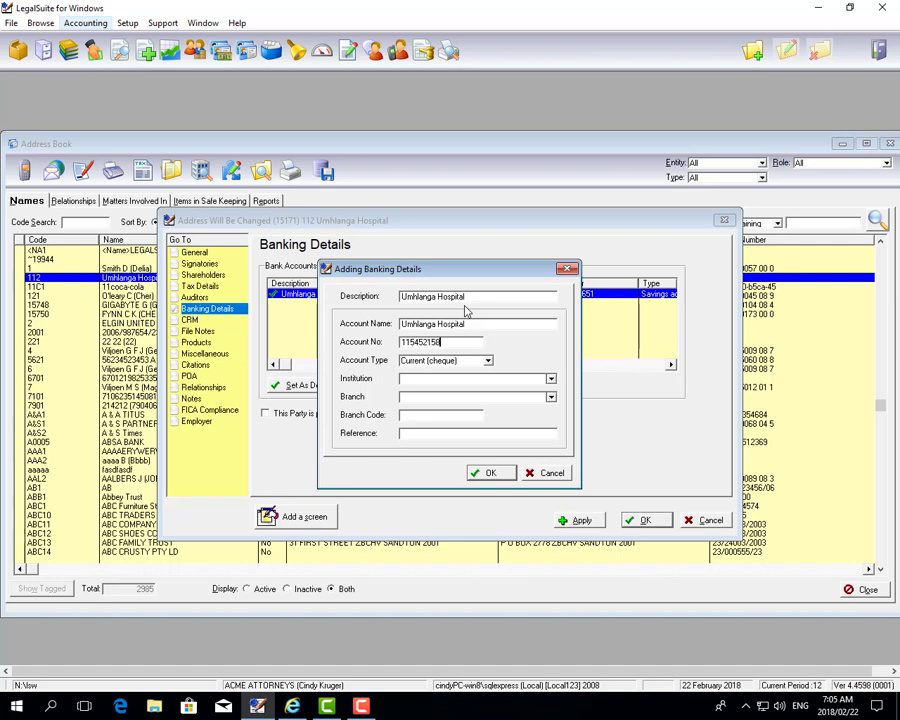
{"action": "left_click", "coordinate": [488, 360]}
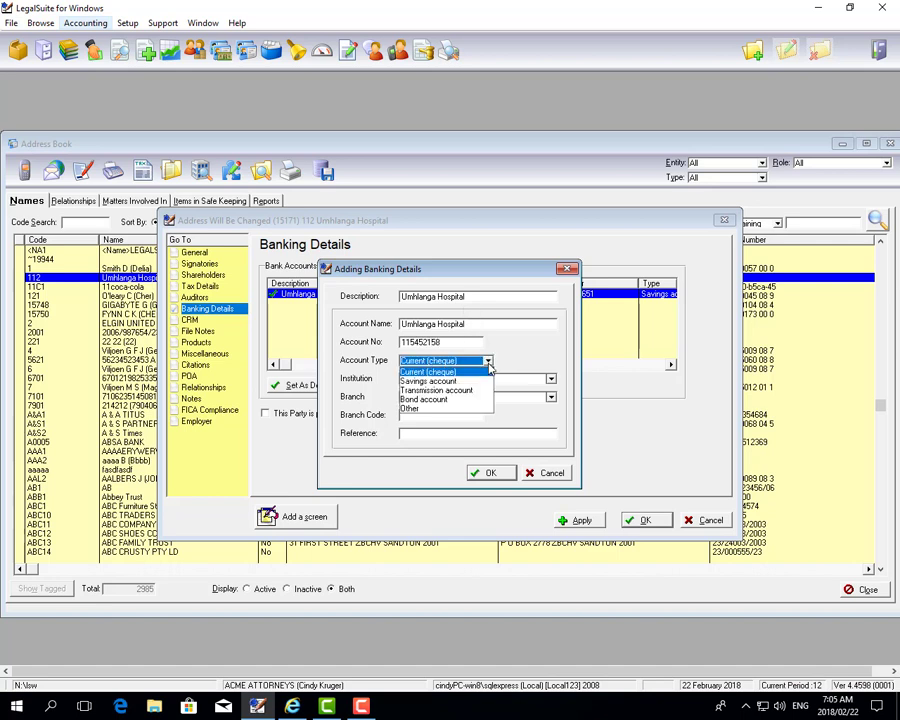
{"action": "left_click", "coordinate": [489, 370]}
{"action": "left_click", "coordinate": [466, 378]}
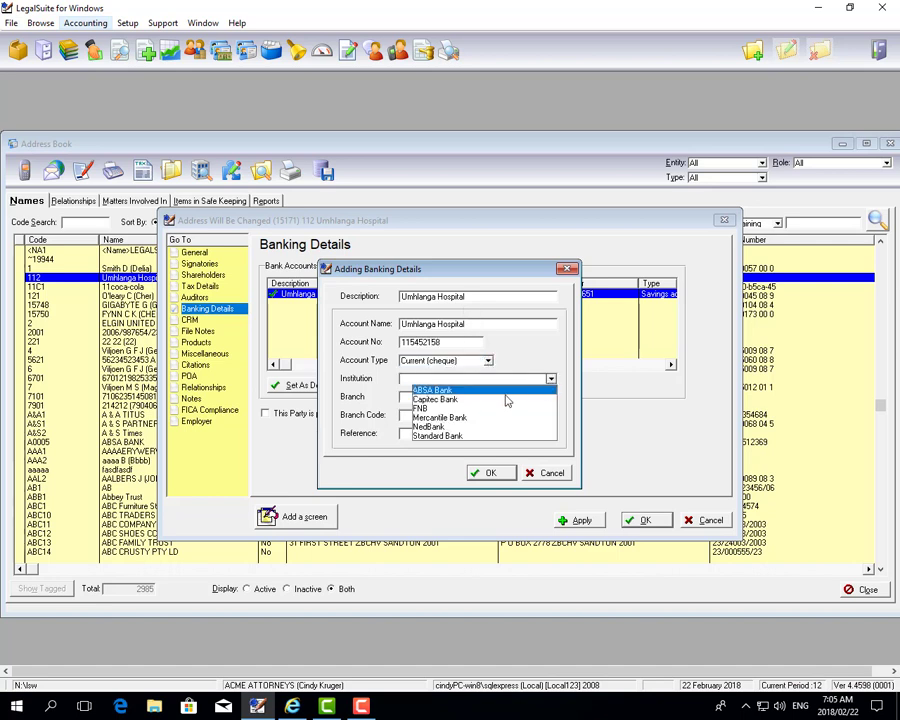
{"action": "left_click", "coordinate": [455, 391]}
{"action": "left_click", "coordinate": [550, 397]}
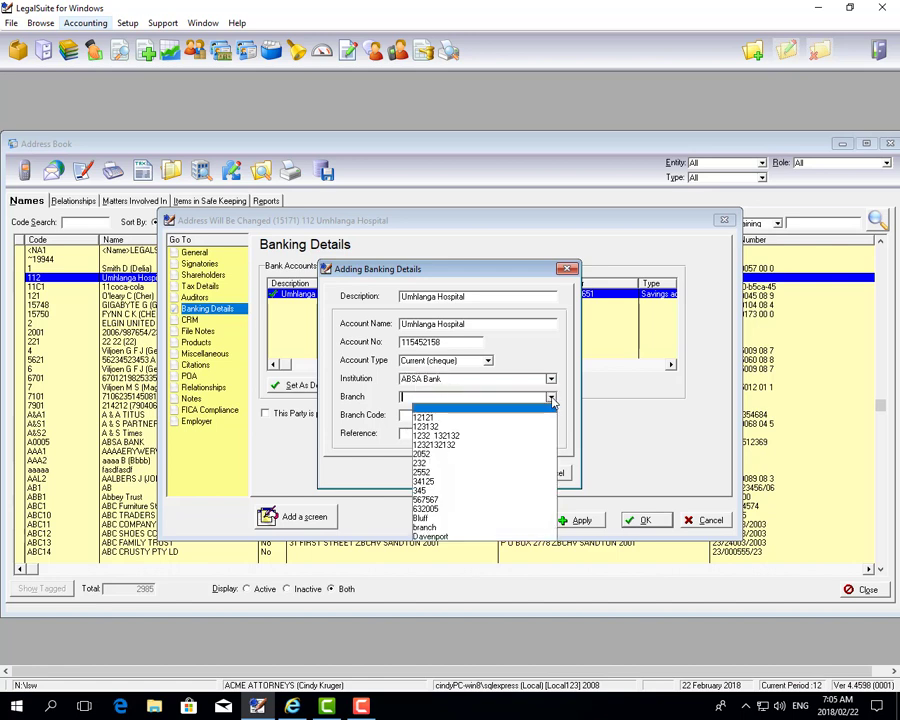
{"action": "left_click", "coordinate": [549, 397]}
{"action": "left_click", "coordinate": [460, 416]}
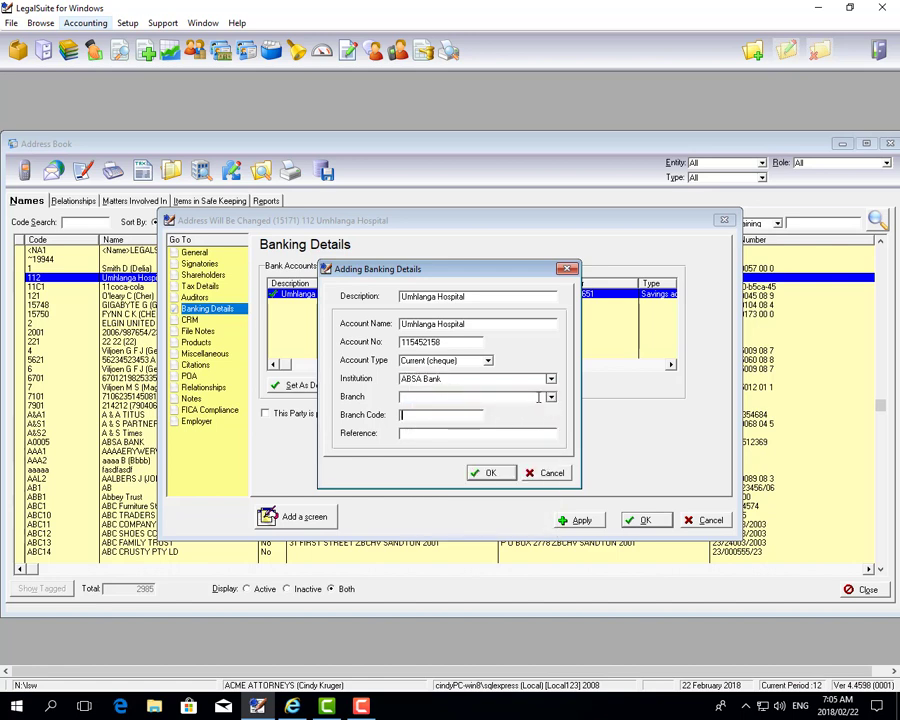
{"action": "left_click", "coordinate": [538, 397]}
{"action": "left_click", "coordinate": [436, 460]}
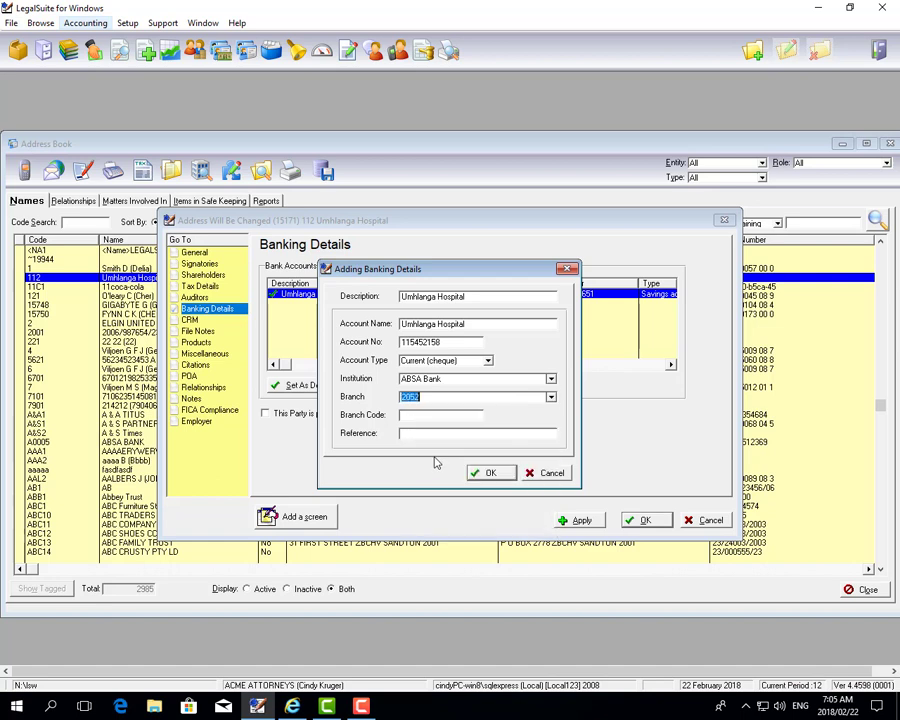
{"action": "left_click", "coordinate": [424, 414]}
{"action": "left_click", "coordinate": [422, 433]}
{"action": "type", "text": "A"}
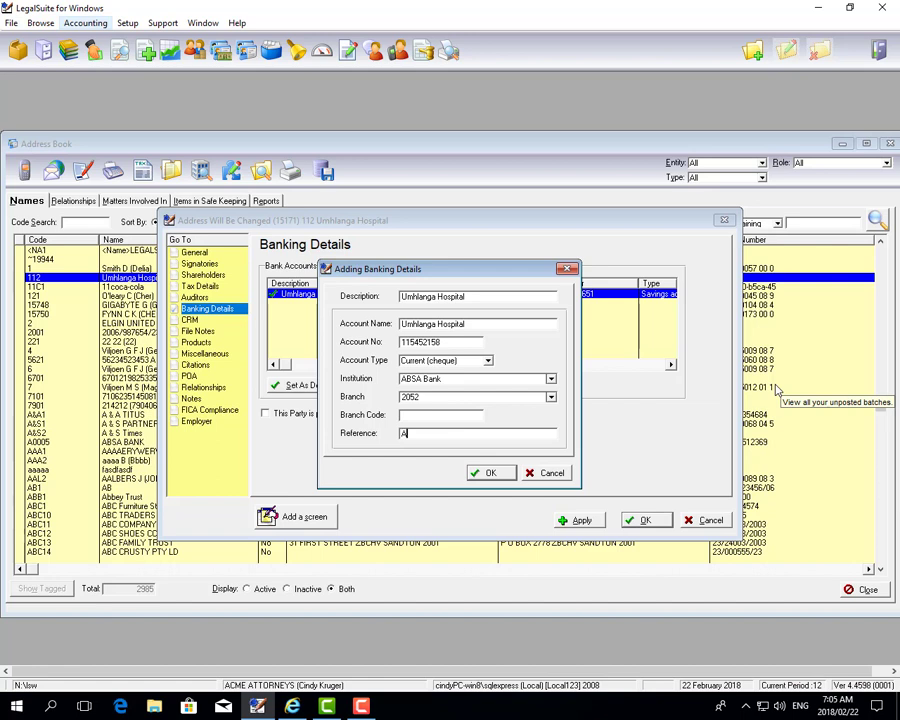
{"action": "type", "text": "cme Attorneys"}
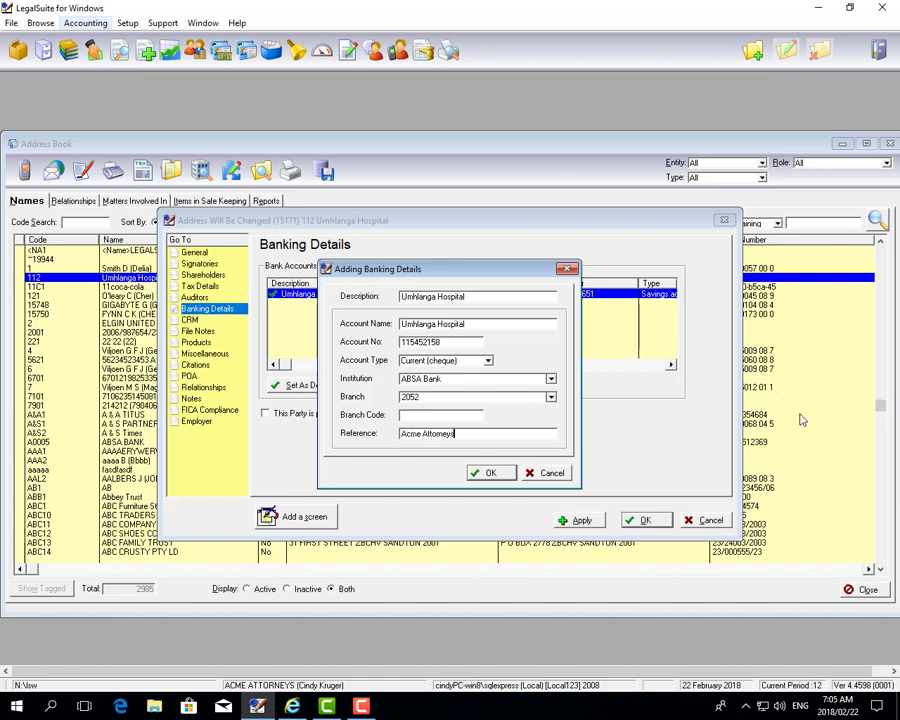
After the duplicate-record error, cancel the new account, accept the existing one and save the record
{"action": "left_click", "coordinate": [484, 472]}
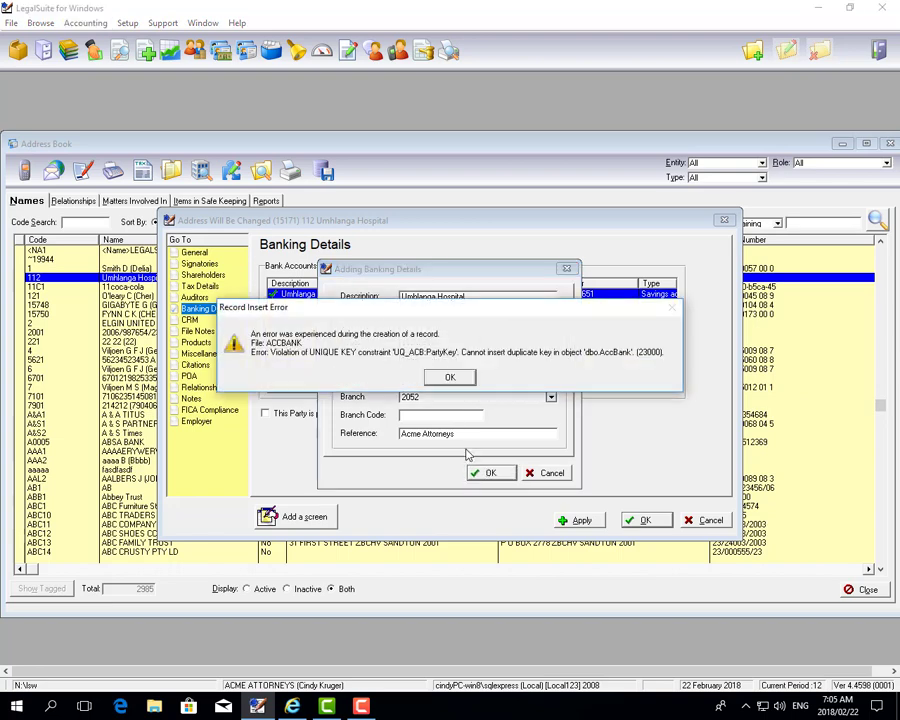
{"action": "left_click", "coordinate": [450, 377]}
{"action": "left_click", "coordinate": [533, 476]}
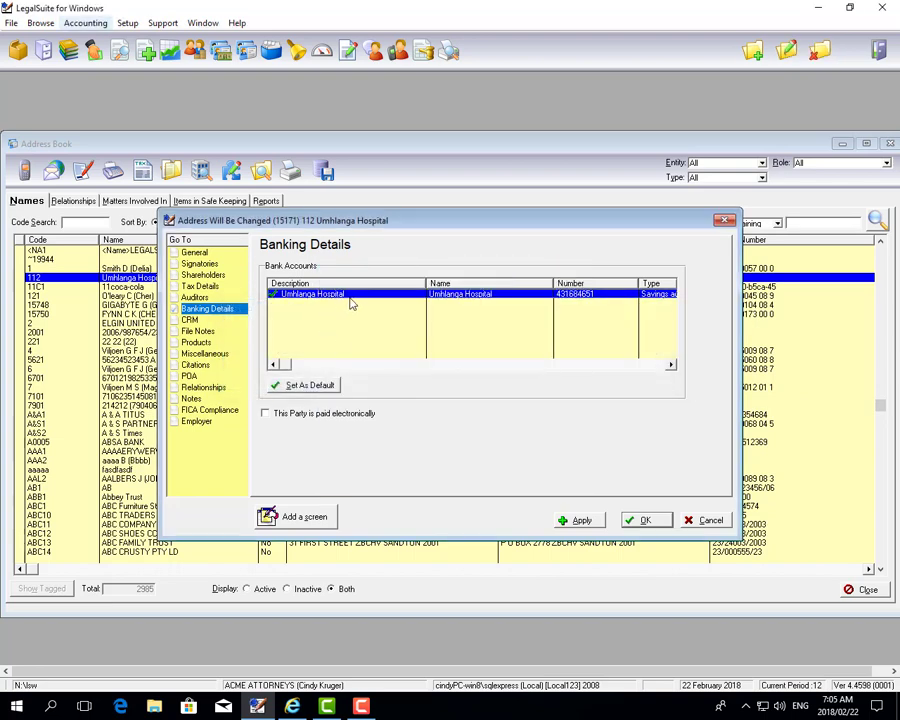
{"action": "double_click", "coordinate": [355, 295]}
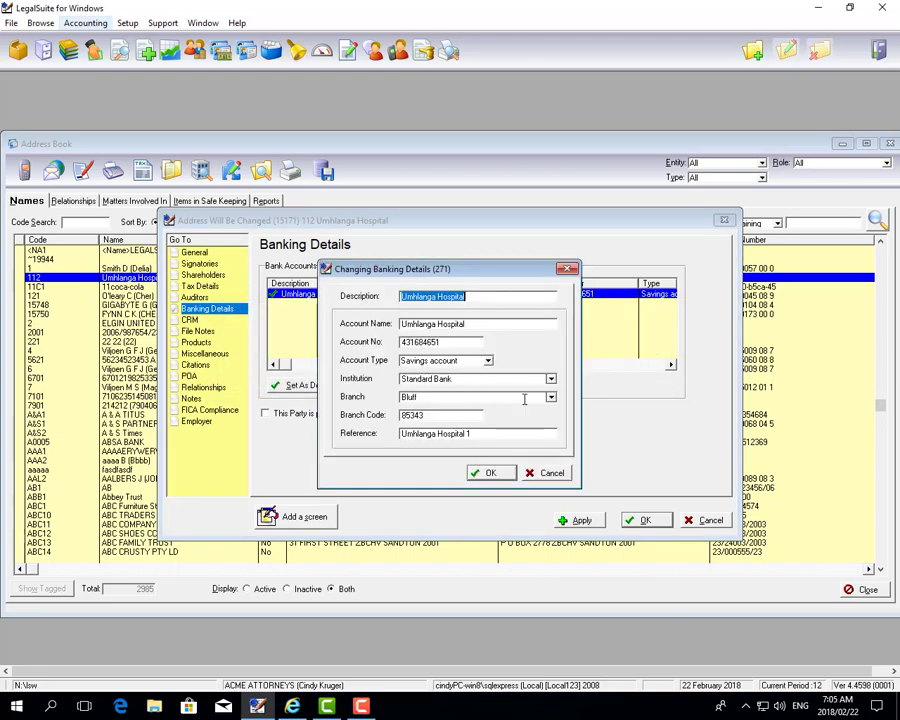
{"action": "left_click", "coordinate": [494, 476]}
{"action": "left_click", "coordinate": [640, 521]}
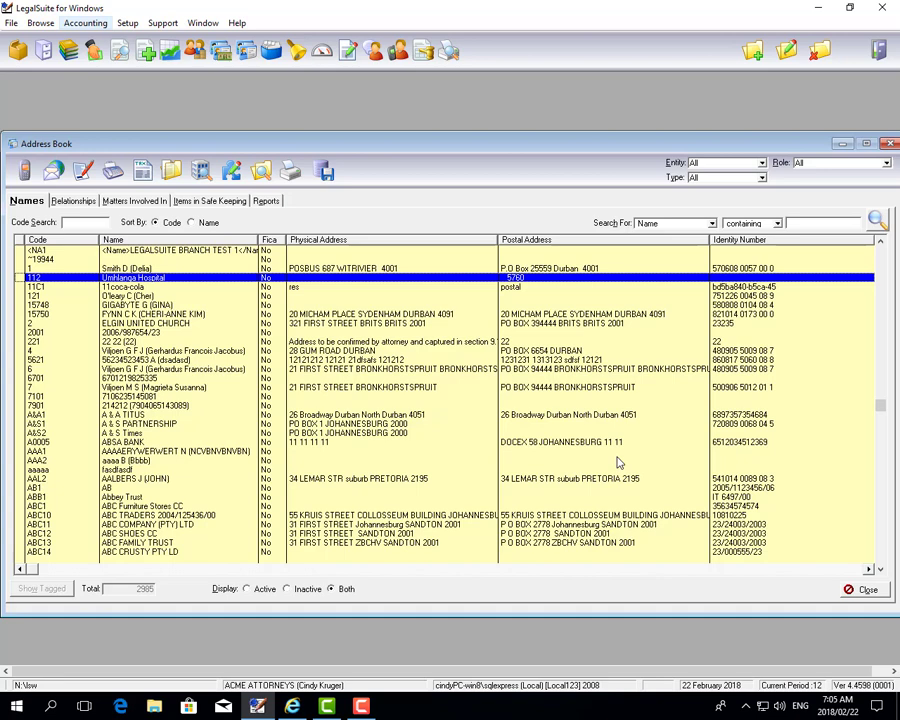
Close the Address Book window
{"action": "left_click", "coordinate": [852, 589]}
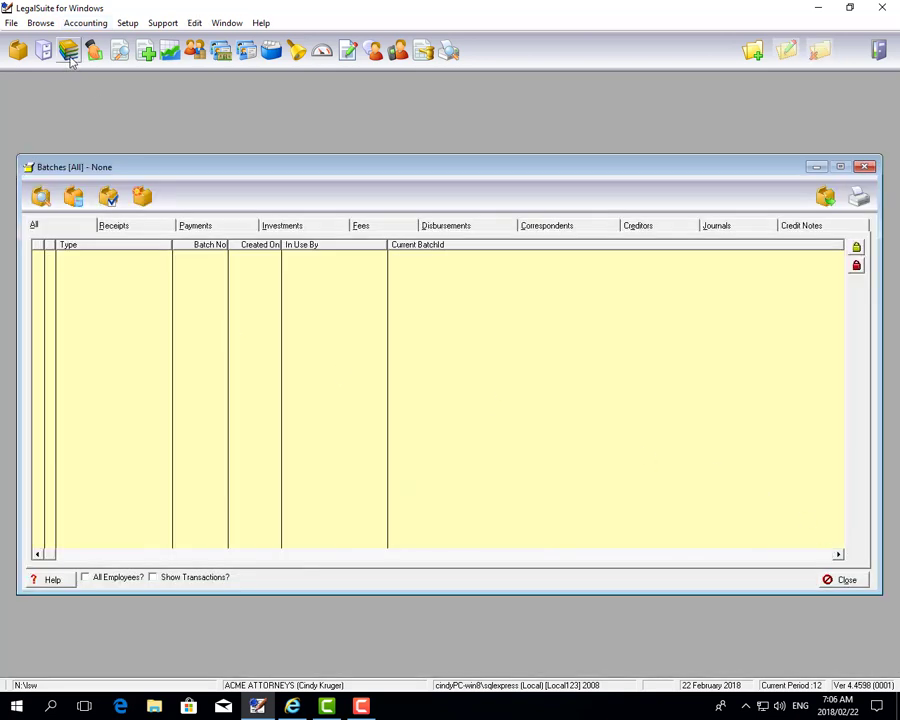
{"action": "left_click", "coordinate": [92, 52]}
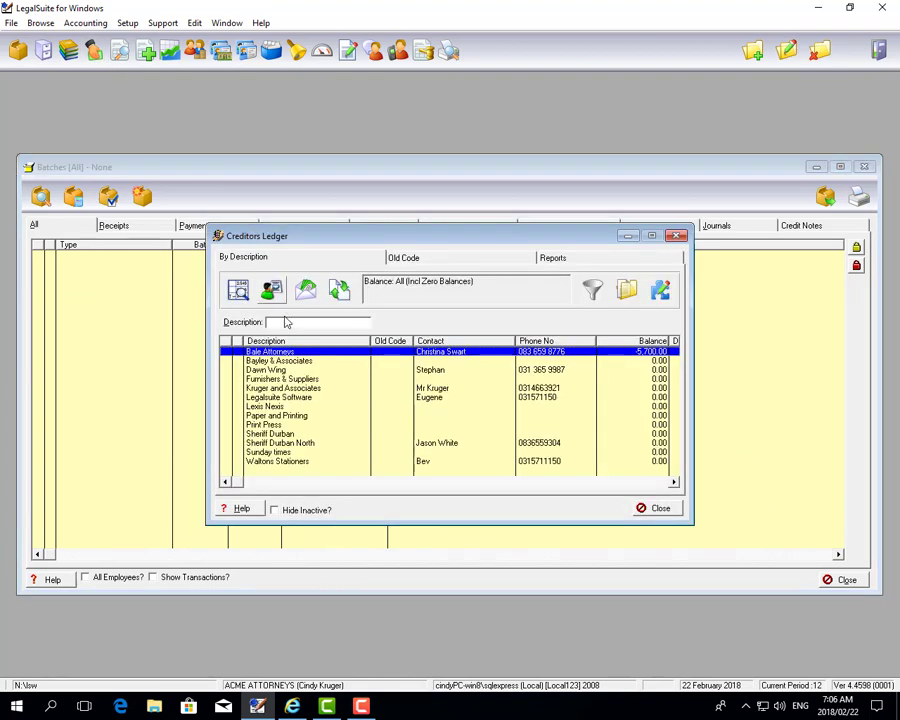
{"action": "double_click", "coordinate": [288, 352]}
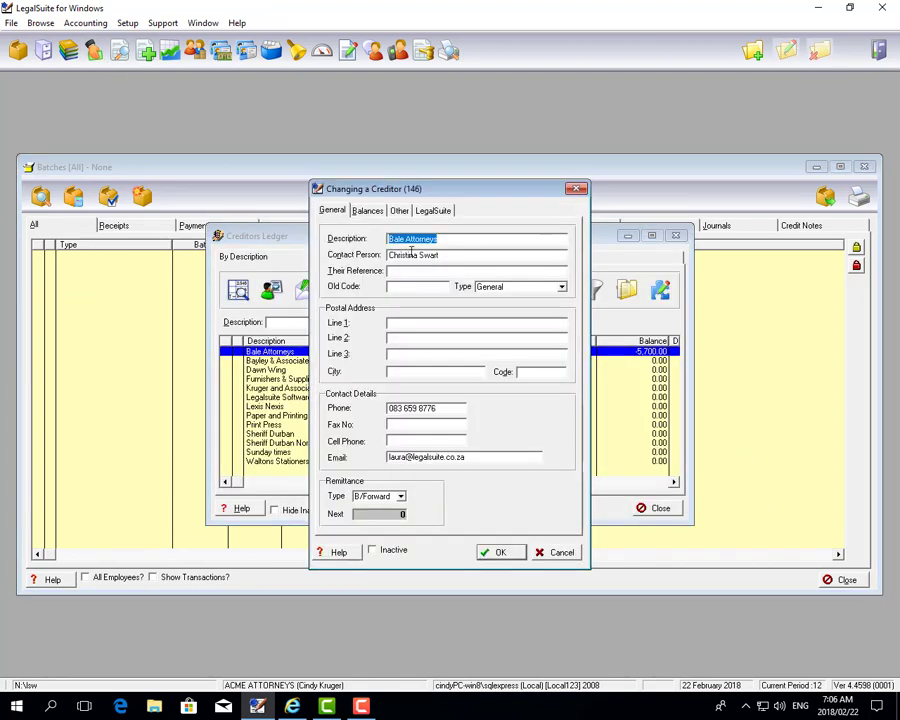
{"action": "left_click", "coordinate": [404, 213]}
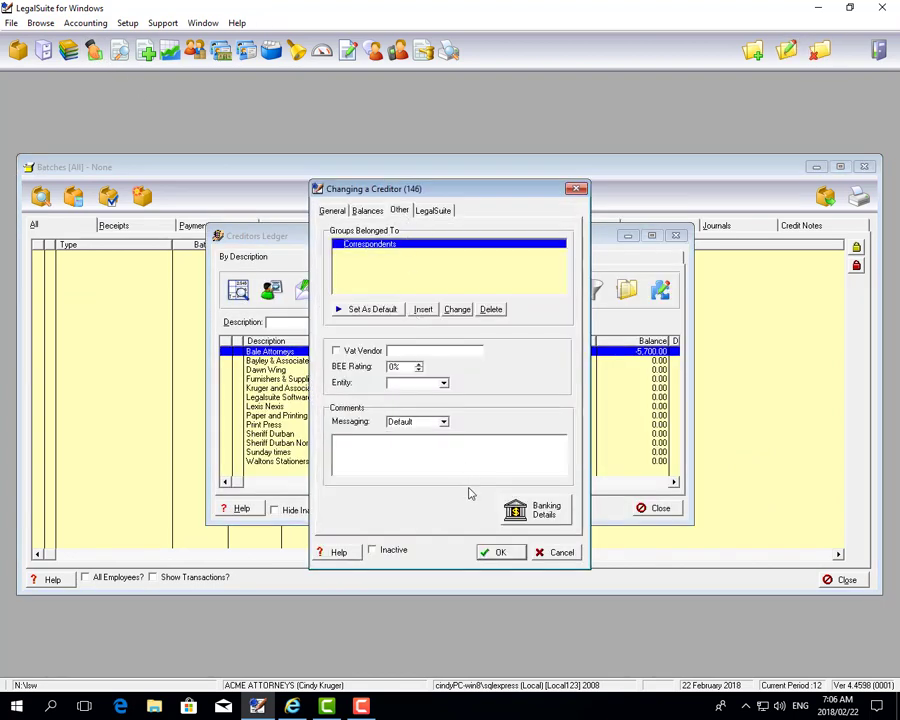
{"action": "left_click", "coordinate": [538, 512]}
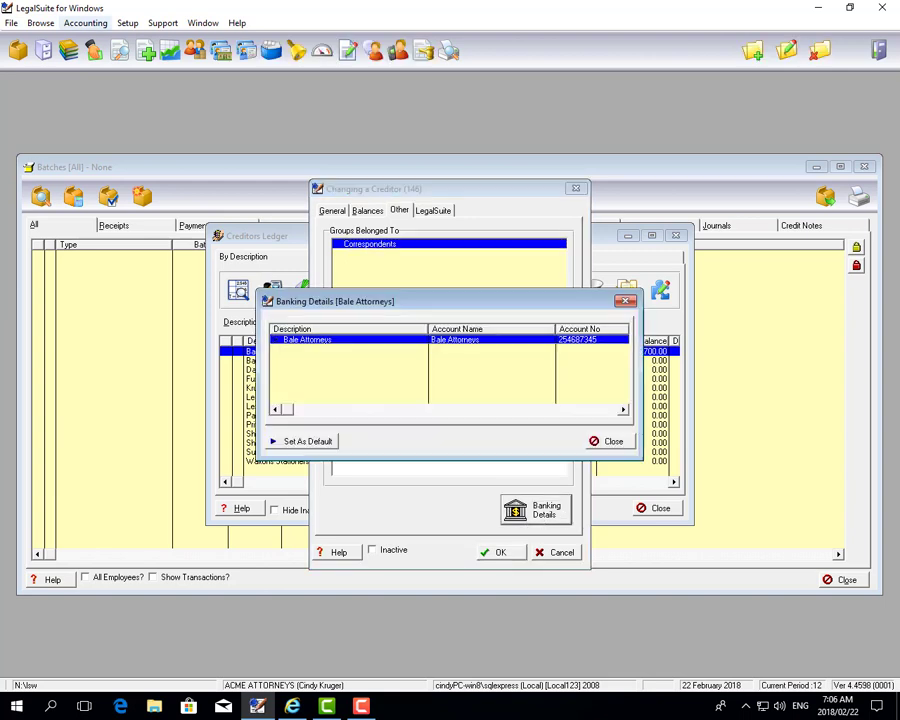
{"action": "right_click", "coordinate": [395, 356]}
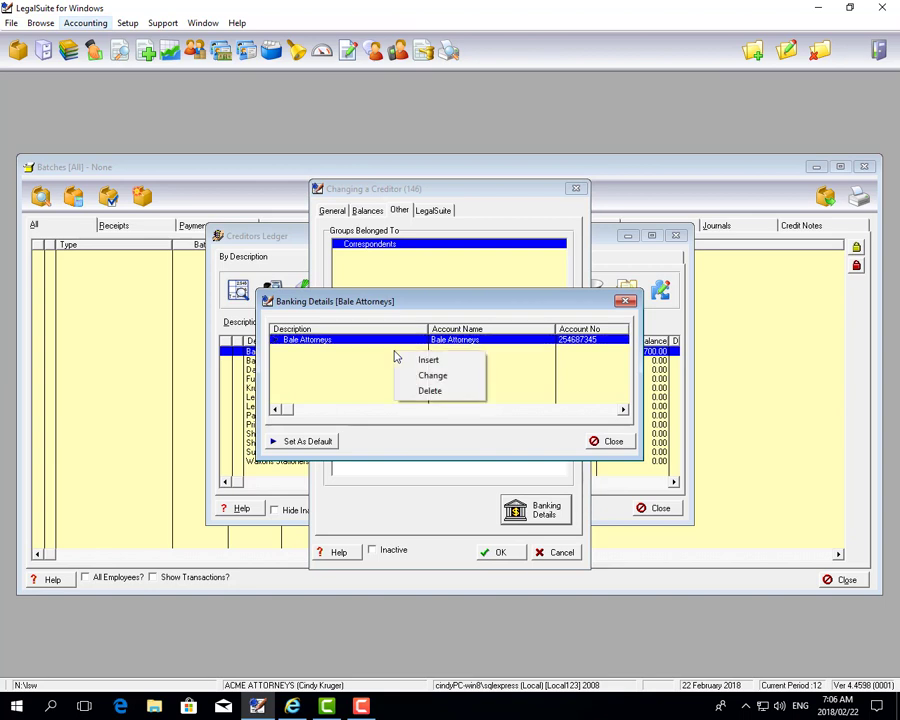
{"action": "left_click", "coordinate": [381, 346]}
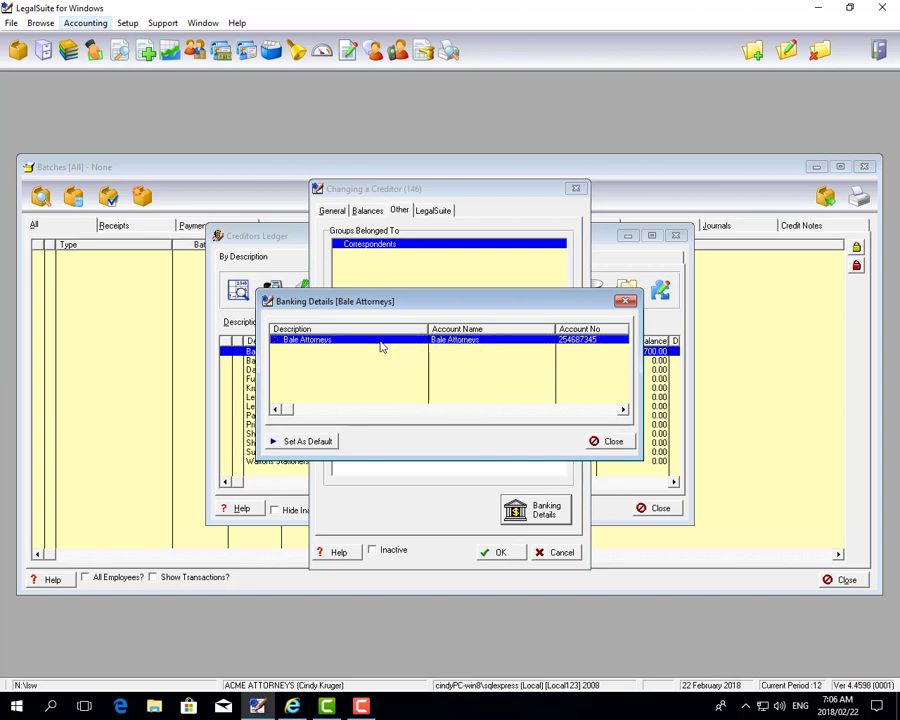
{"action": "double_click", "coordinate": [381, 346]}
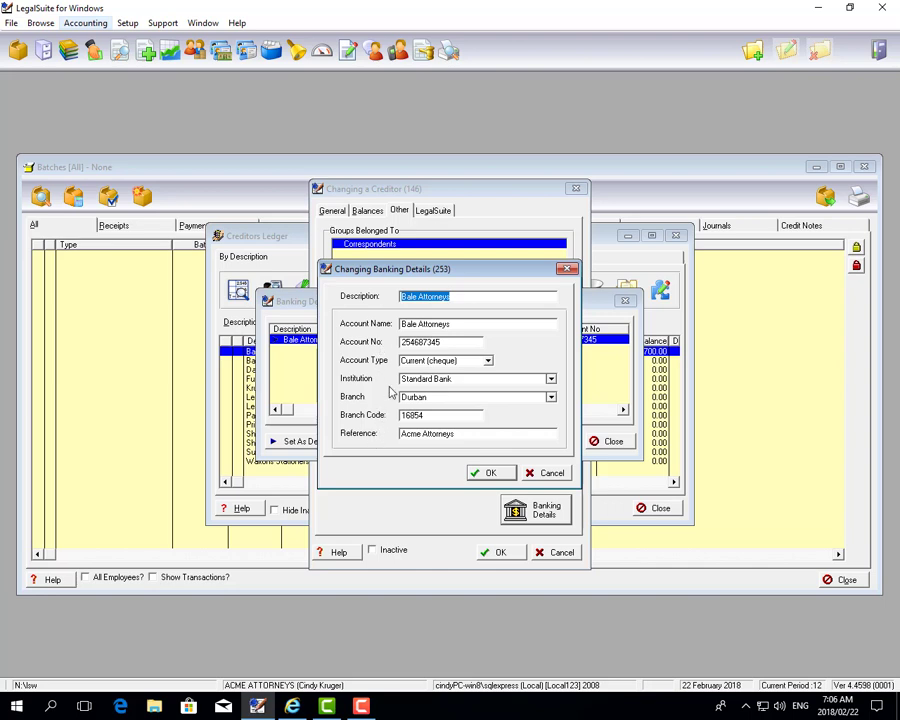
{"action": "left_click", "coordinate": [476, 318]}
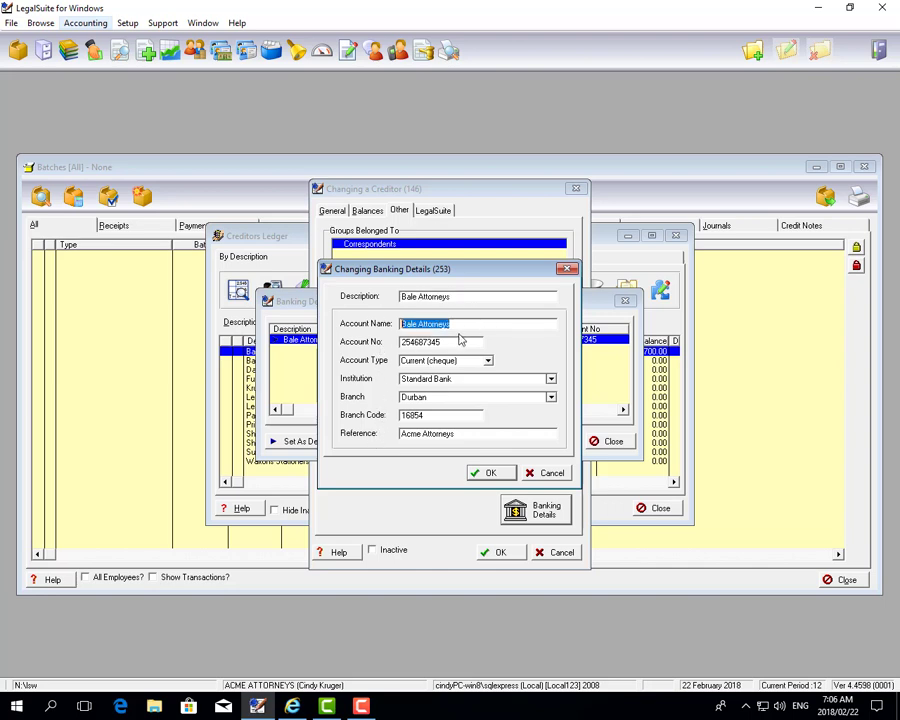
{"action": "left_click", "coordinate": [460, 340]}
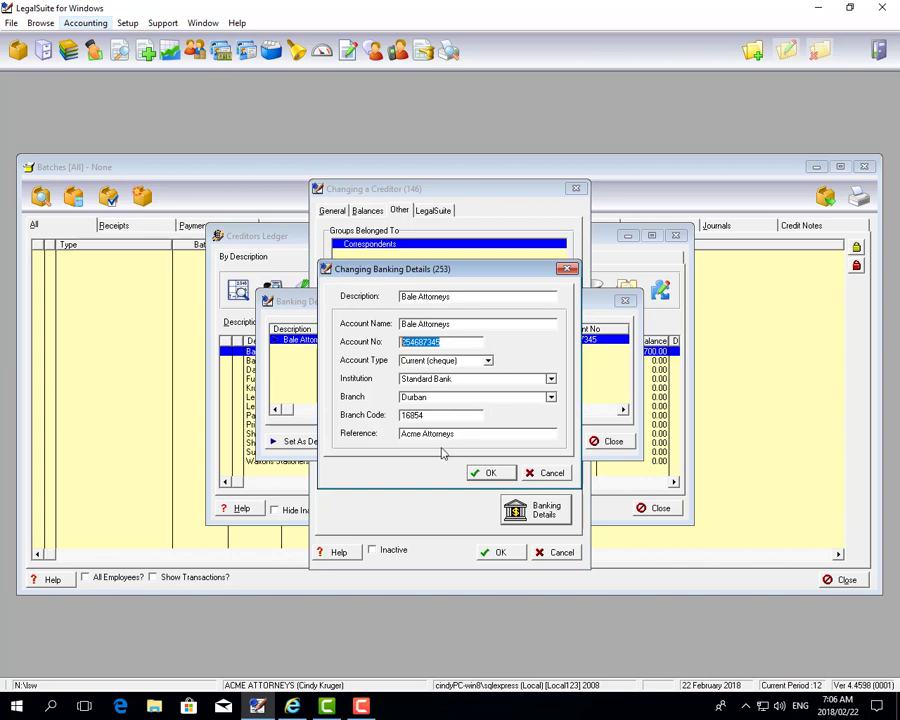
{"action": "left_click", "coordinate": [488, 473]}
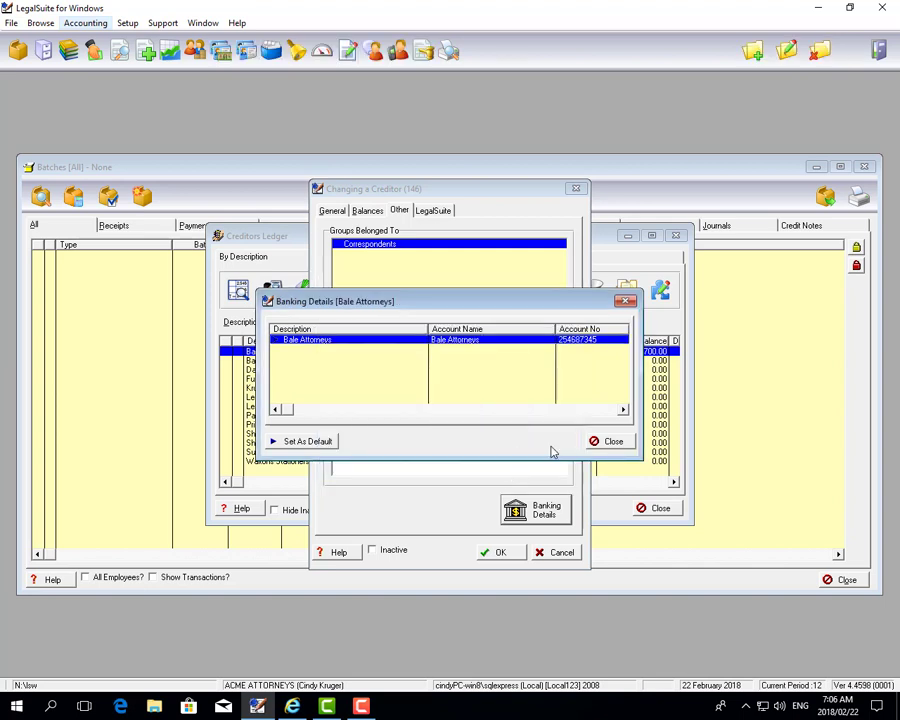
{"action": "left_click", "coordinate": [609, 441]}
{"action": "left_click", "coordinate": [494, 551]}
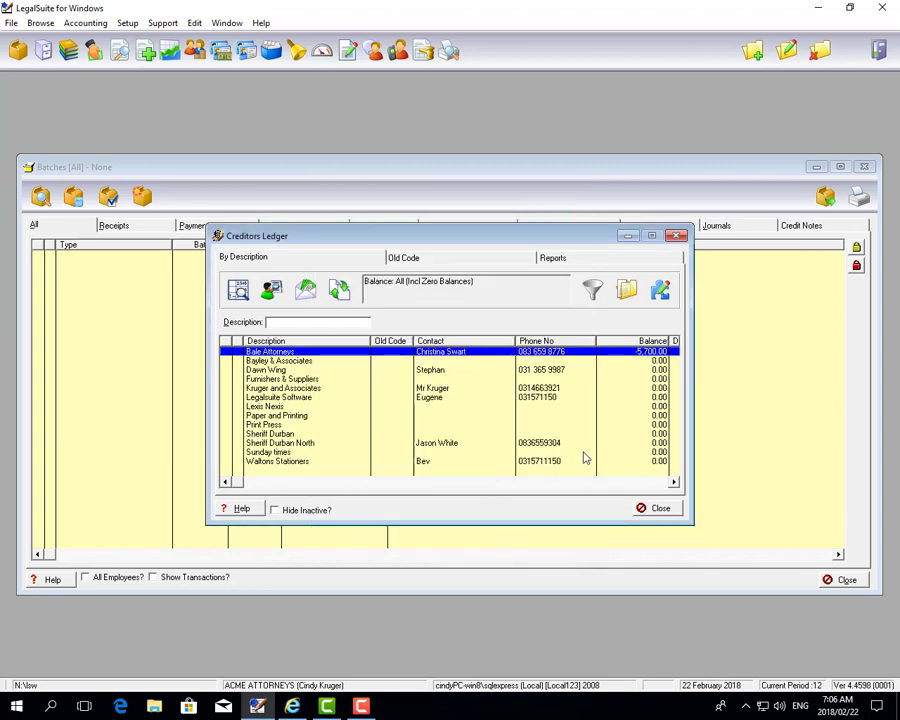
{"action": "left_click", "coordinate": [652, 508]}
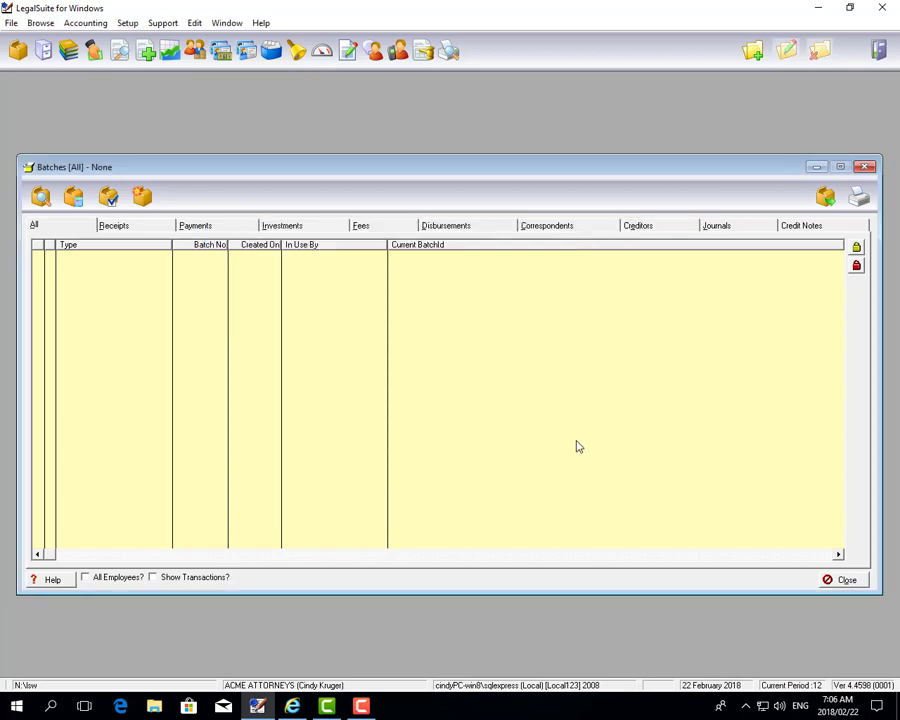
Start a new trust payment, appending 'to client' to the description and paying to Client
{"action": "left_click", "coordinate": [229, 229]}
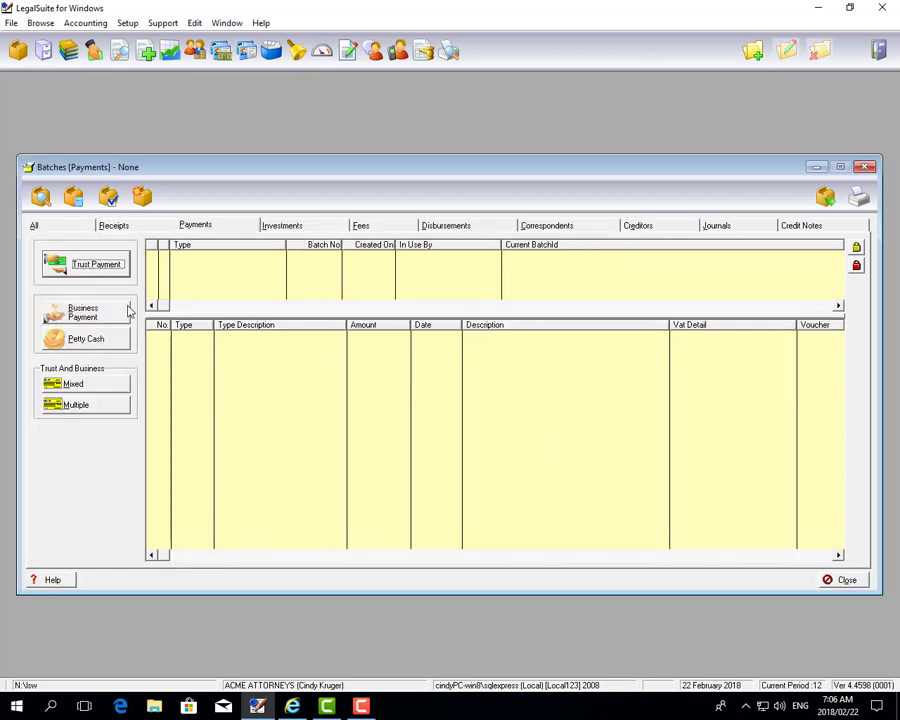
{"action": "left_click", "coordinate": [82, 263]}
{"action": "left_click", "coordinate": [292, 296]}
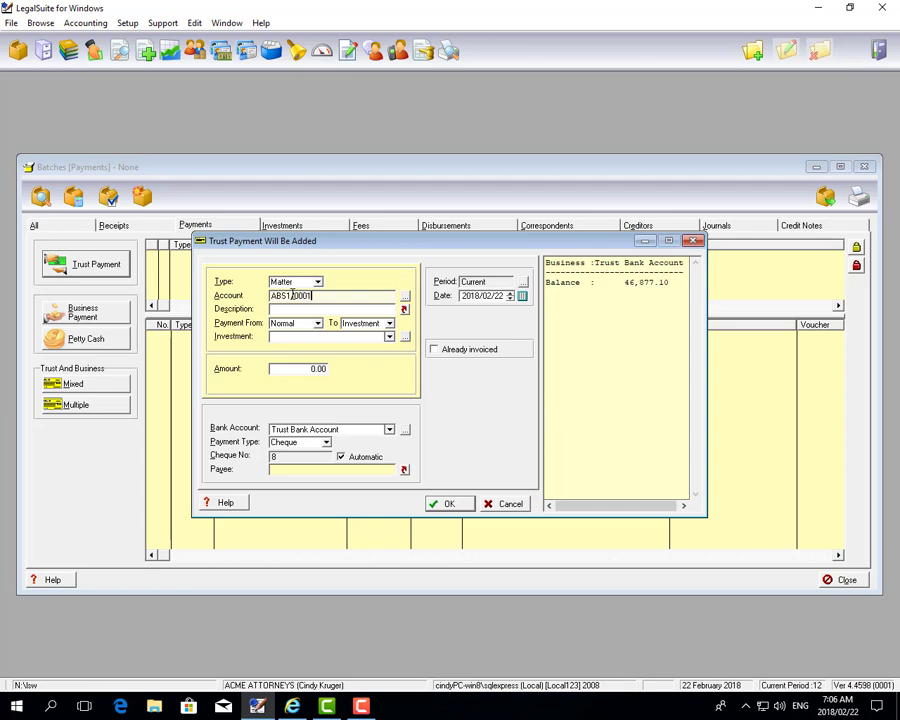
{"action": "key", "text": "Tab"}
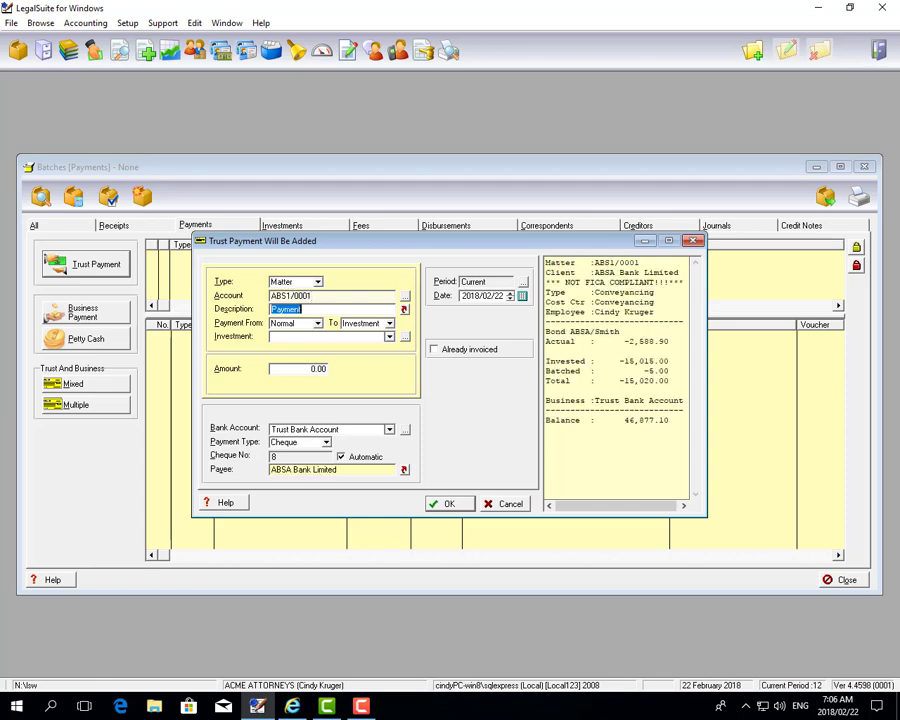
{"action": "key", "text": "End"}
{"action": "type", "text": "to client"}
{"action": "key", "text": "Tab"}
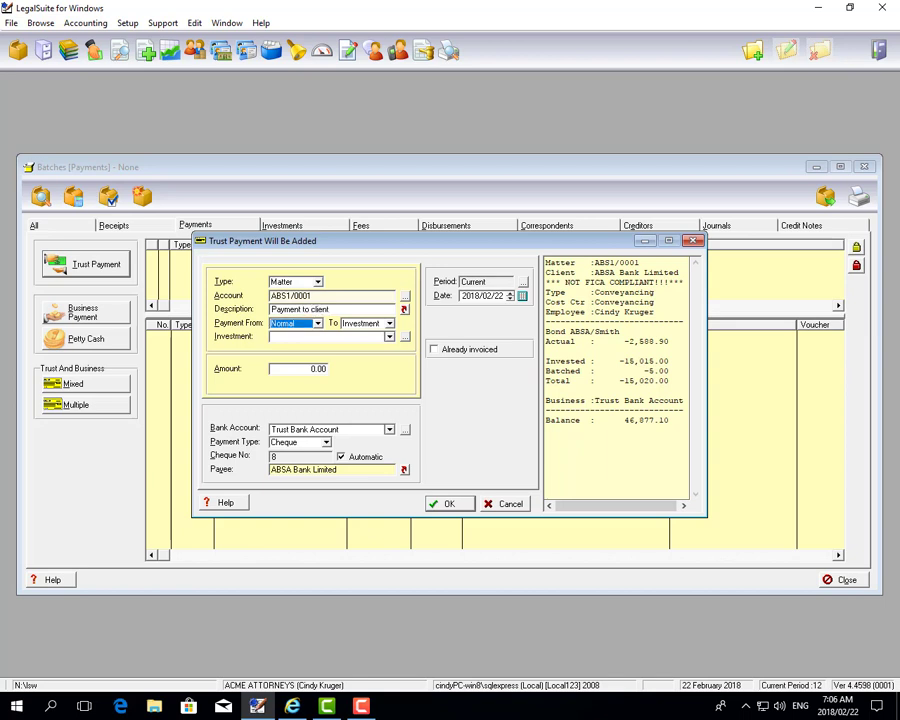
{"action": "key", "text": "Tab"}
{"action": "key", "text": "alt+Down"}
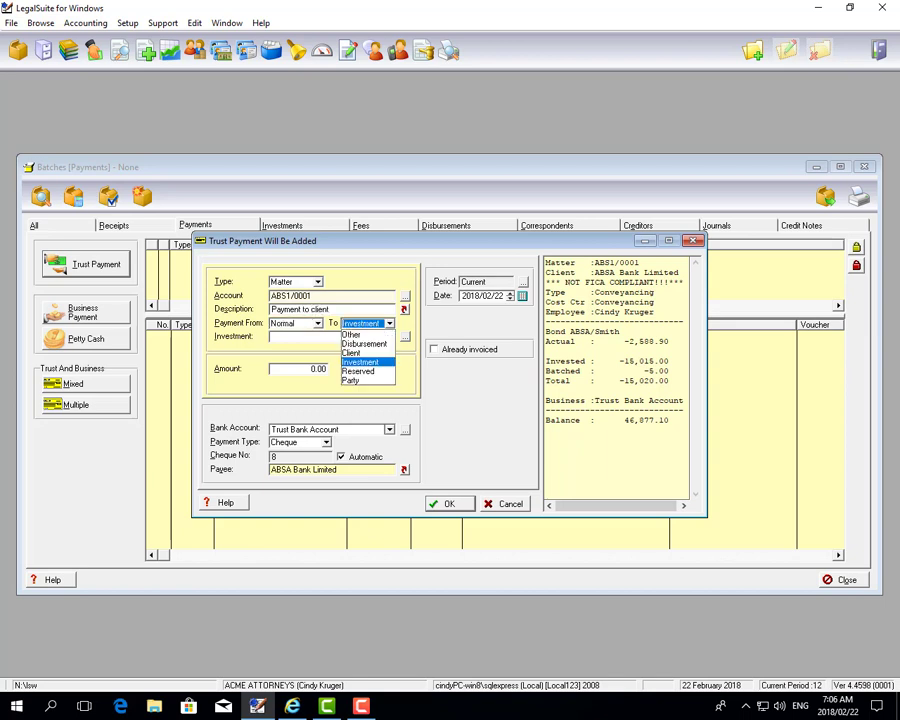
{"action": "key", "text": "Up"}
{"action": "key", "text": "Return"}
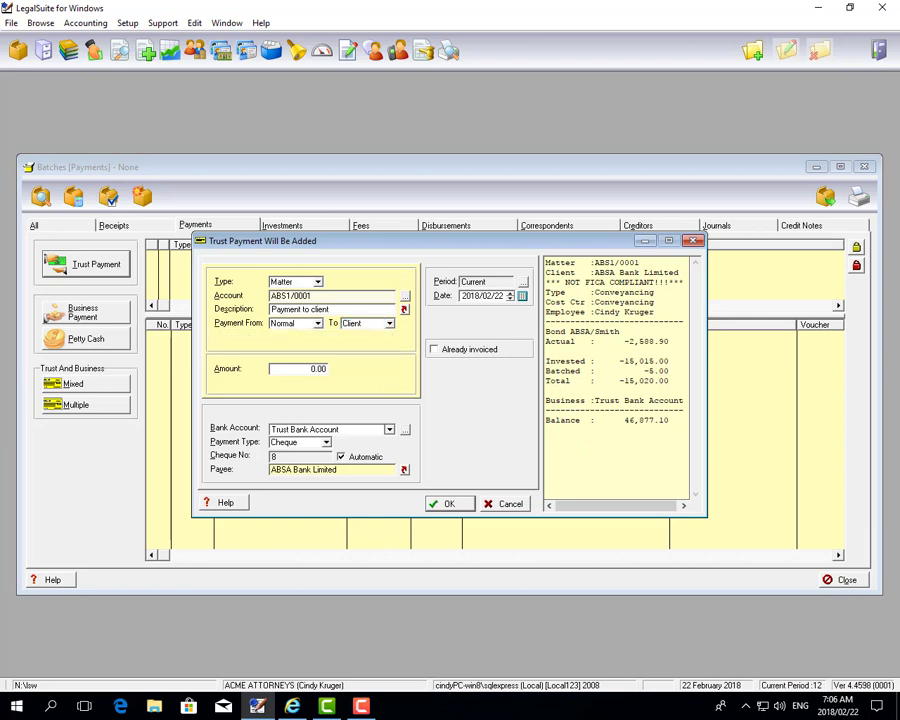
Enter a 500.00 amount and set the payment type to Electronic Pmt
{"action": "key", "text": "Tab"}
{"action": "type", "text": "500"}
{"action": "key", "text": "Tab"}
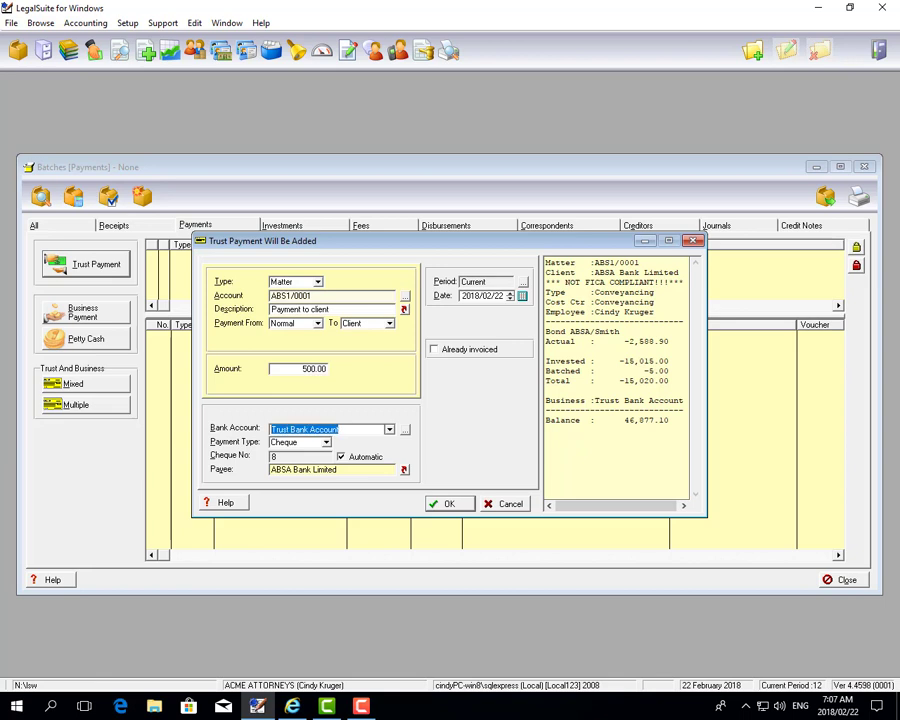
{"action": "key", "text": "Tab"}
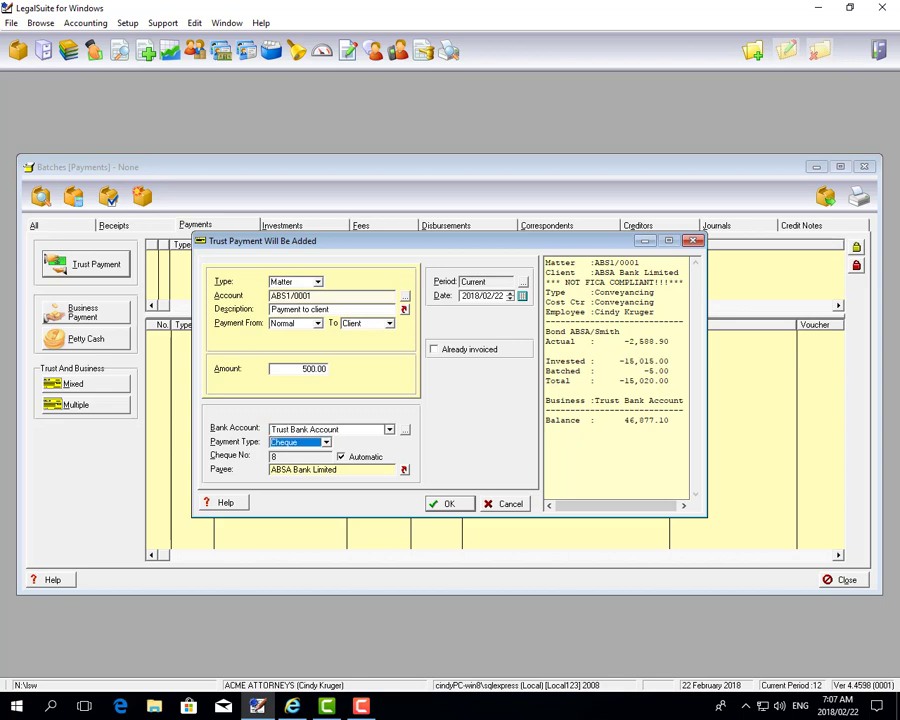
{"action": "key", "text": "alt+Down"}
{"action": "key", "text": "Down"}
{"action": "key", "text": "Down"}
{"action": "key", "text": "Down"}
{"action": "key", "text": "Down"}
{"action": "key", "text": "Down"}
{"action": "key", "text": "Down"}
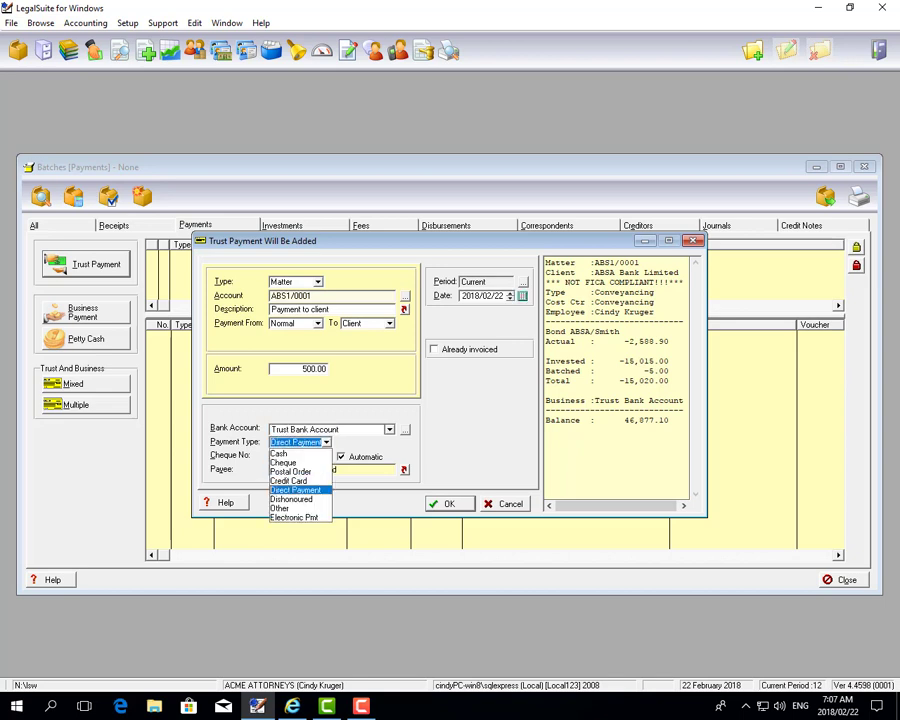
{"action": "key", "text": "Return"}
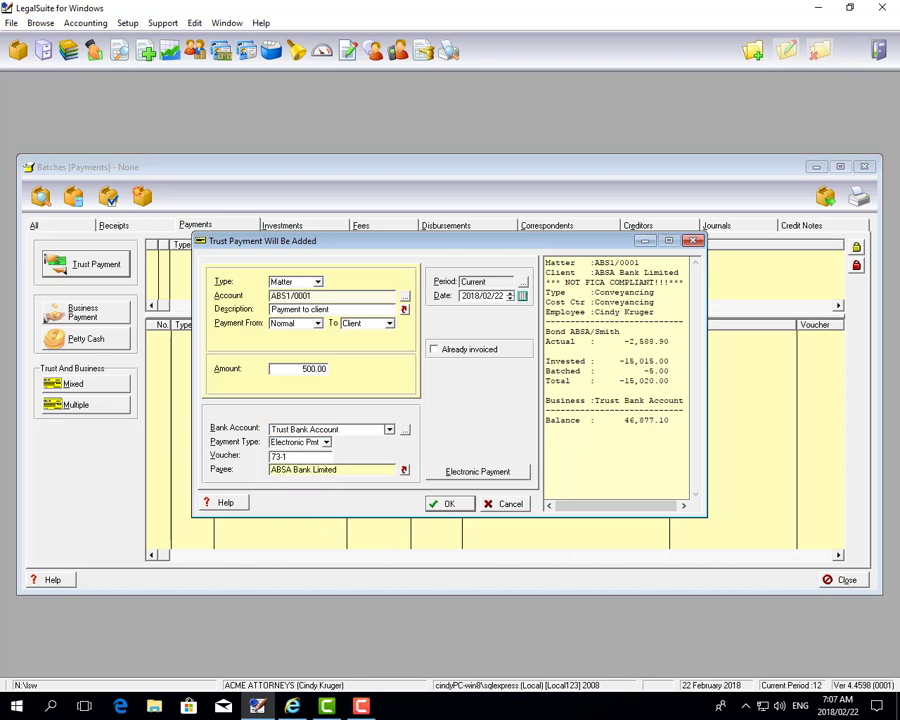
Insert new payee banking details with the account number and ABSA Bank as institution
{"action": "left_click", "coordinate": [482, 472]}
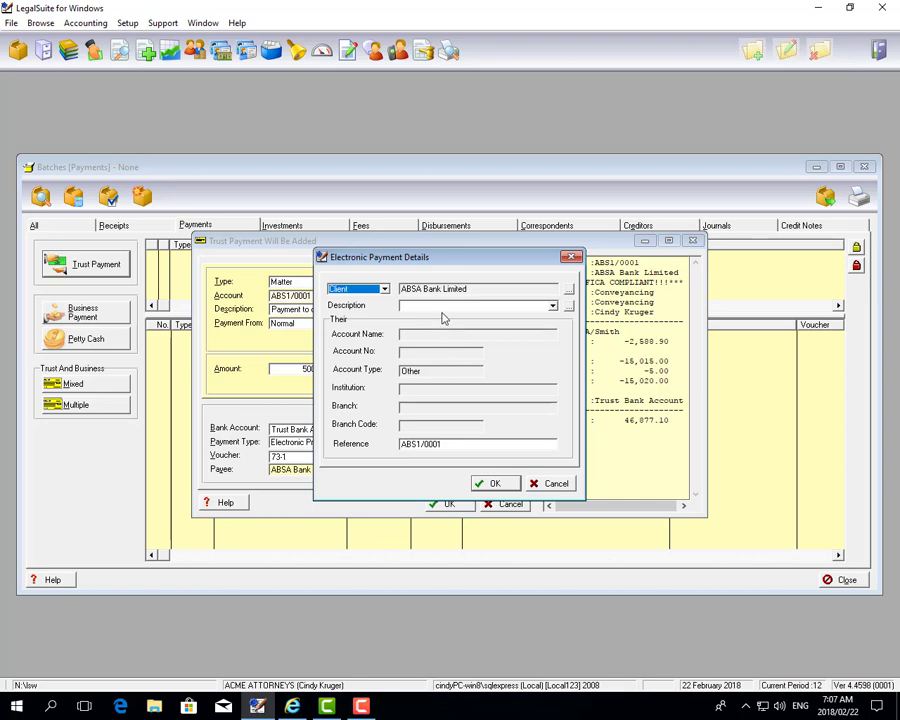
{"action": "left_click", "coordinate": [568, 306]}
{"action": "right_click", "coordinate": [373, 355]}
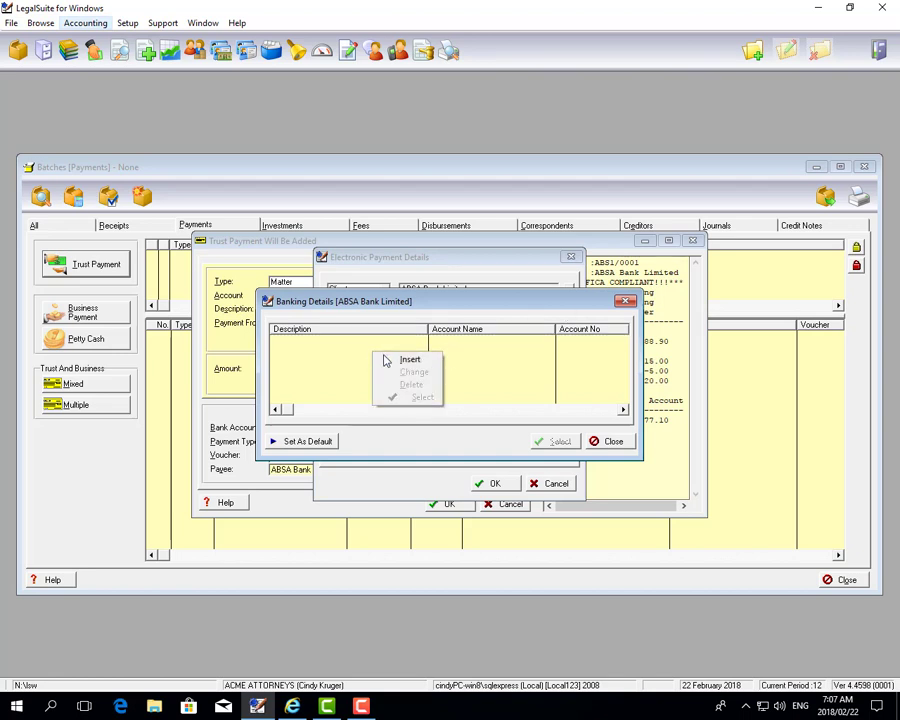
{"action": "left_click", "coordinate": [397, 358]}
{"action": "left_click", "coordinate": [455, 342]}
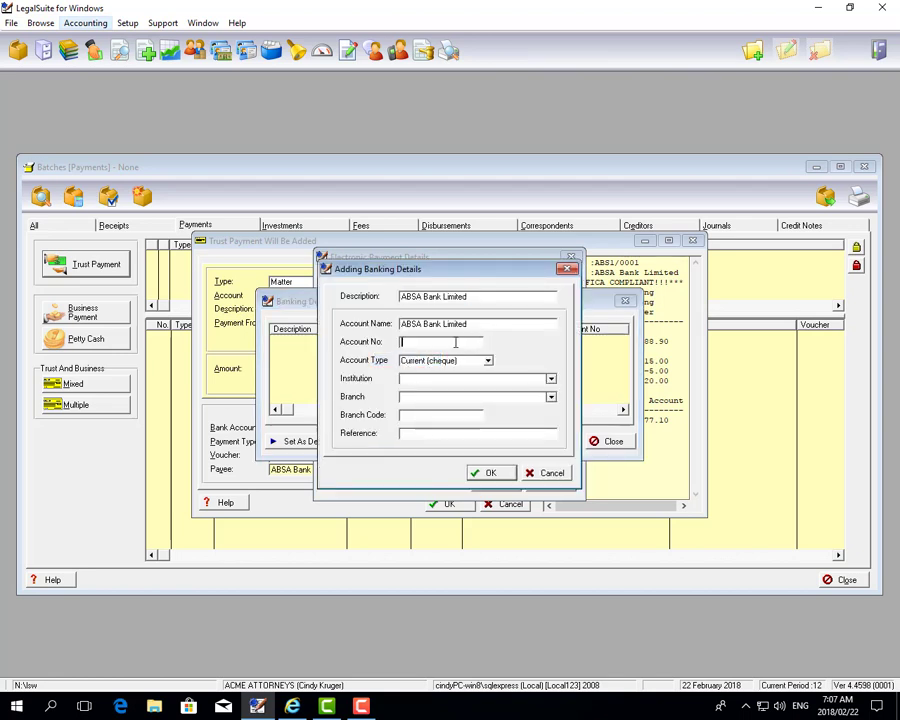
{"action": "key", "text": "Tab"}
{"action": "key", "text": "alt+Down"}
{"action": "key", "text": "Return"}
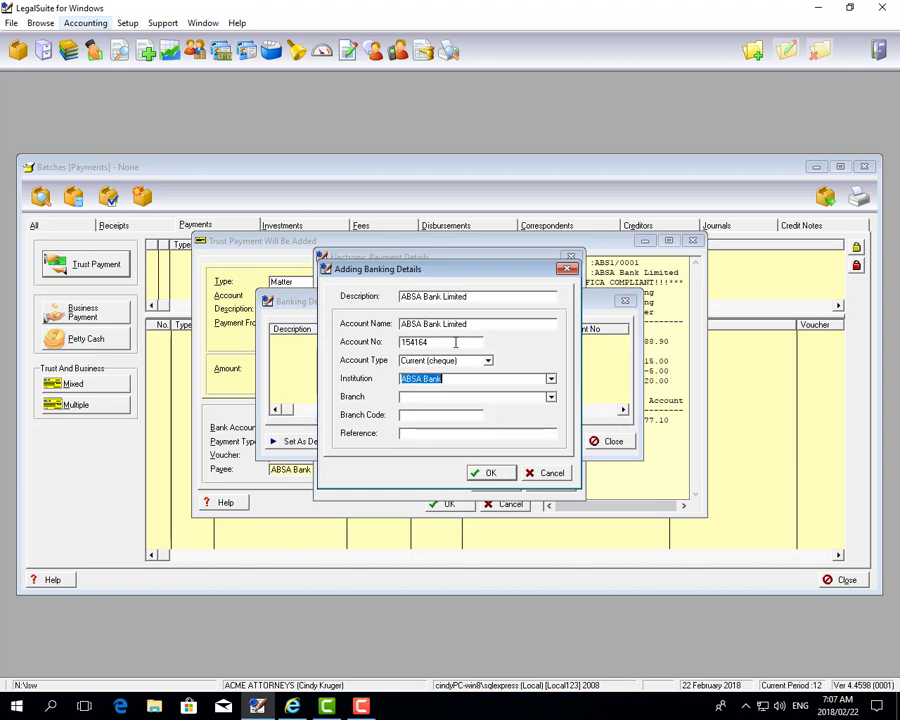
Set branch Davenport, branch code 135435 and reference 'Acme Attorney', and save the banking details
{"action": "key", "text": "Tab"}
{"action": "key", "text": "alt+Down"}
{"action": "key", "text": "Down"}
{"action": "key", "text": "Down"}
{"action": "key", "text": "Down"}
{"action": "key", "text": "Down"}
{"action": "key", "text": "Down"}
{"action": "key", "text": "Down"}
{"action": "key", "text": "Down"}
{"action": "key", "text": "Down"}
{"action": "key", "text": "Down"}
{"action": "key", "text": "Down"}
{"action": "key", "text": "Down"}
{"action": "key", "text": "Down"}
{"action": "key", "text": "Down"}
{"action": "key", "text": "Down"}
{"action": "key", "text": "Down"}
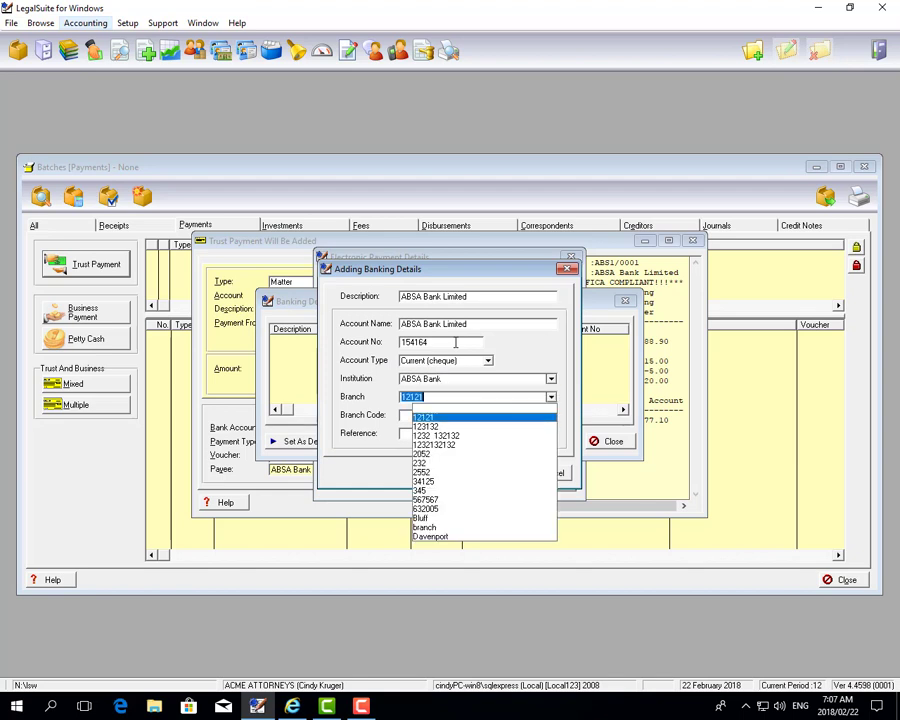
{"action": "key", "text": "Up"}
{"action": "key", "text": "Return"}
{"action": "key", "text": "Tab"}
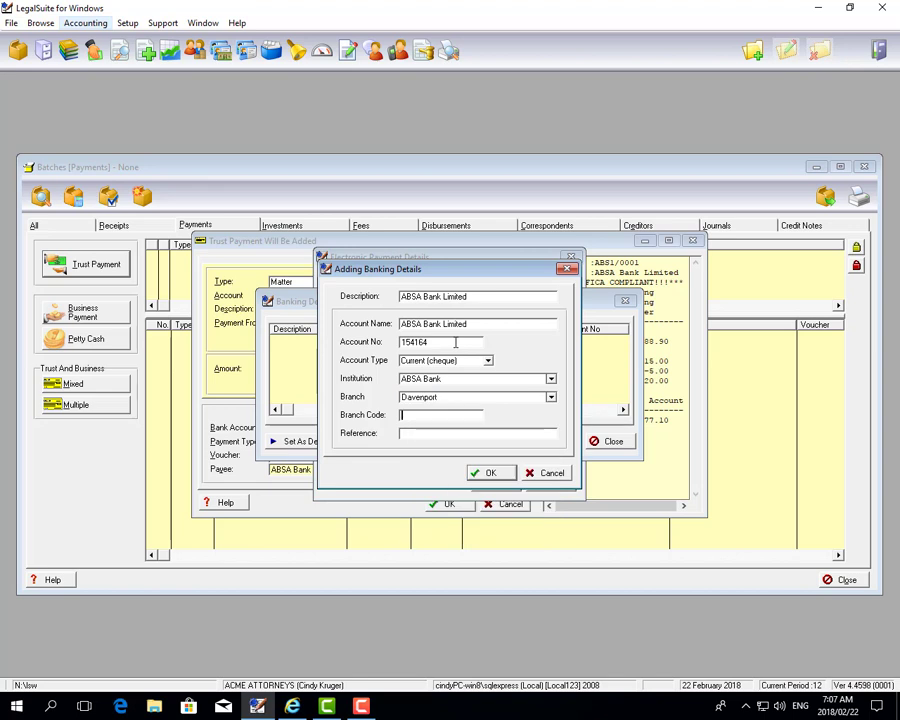
{"action": "type", "text": "135435"}
{"action": "key", "text": "Tab"}
{"action": "type", "text": "Acme Attorneys"}
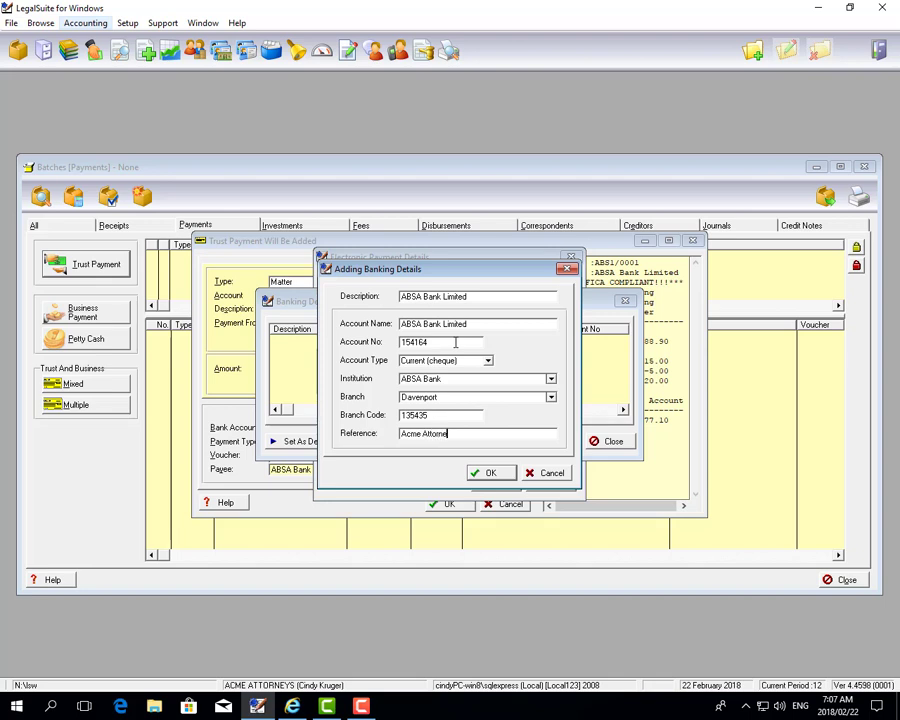
{"action": "left_click", "coordinate": [490, 472]}
Apply the new banking details to the 500.00 payment and add it to the batch
{"action": "left_click", "coordinate": [556, 442]}
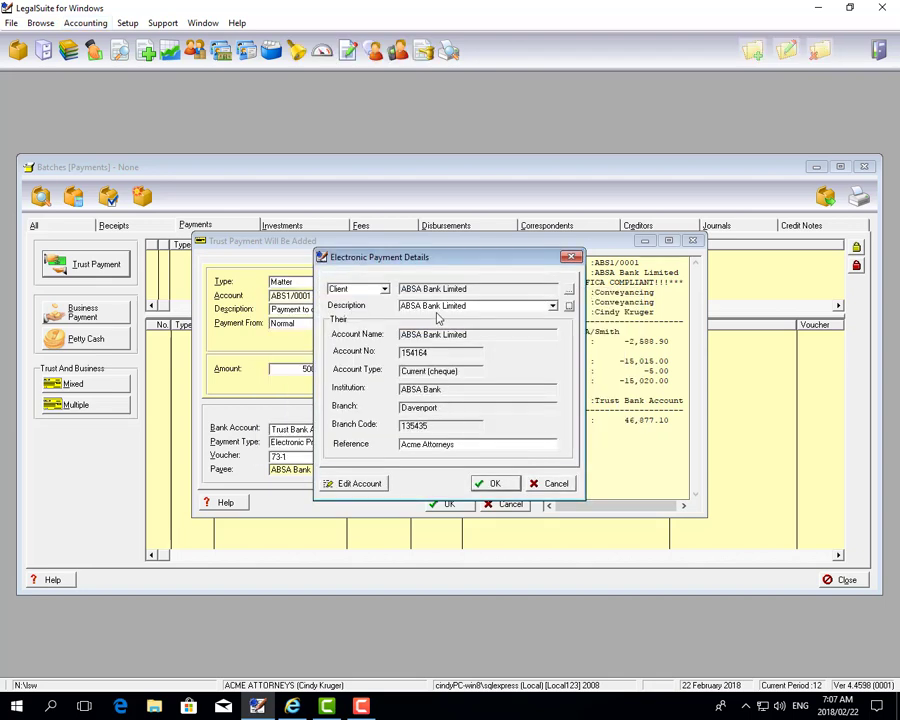
{"action": "left_click", "coordinate": [496, 483]}
{"action": "left_click", "coordinate": [468, 470]}
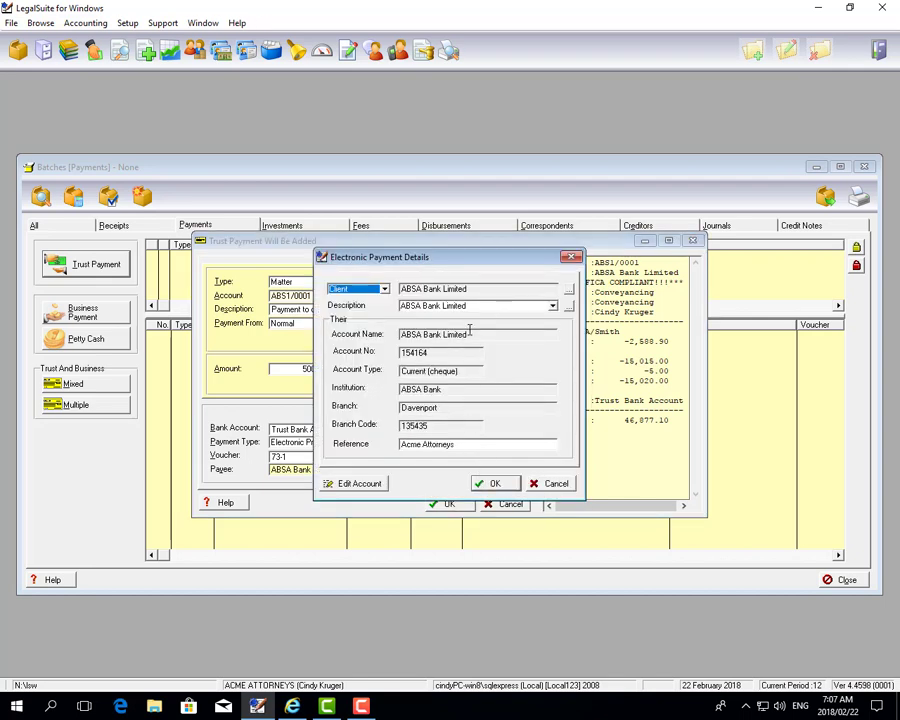
{"action": "left_click", "coordinate": [506, 484]}
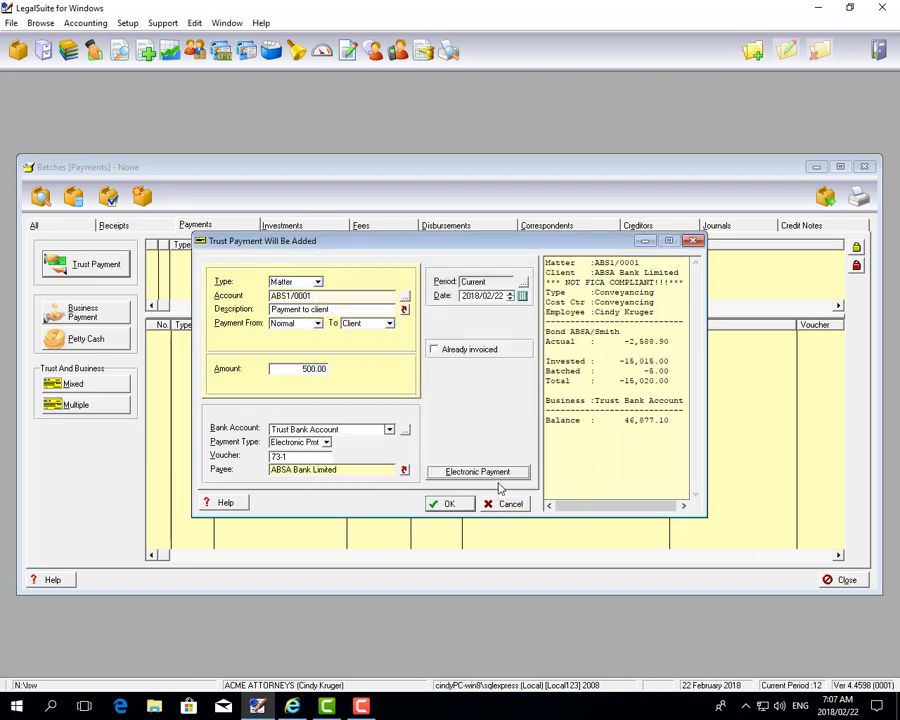
{"action": "left_click", "coordinate": [449, 505]}
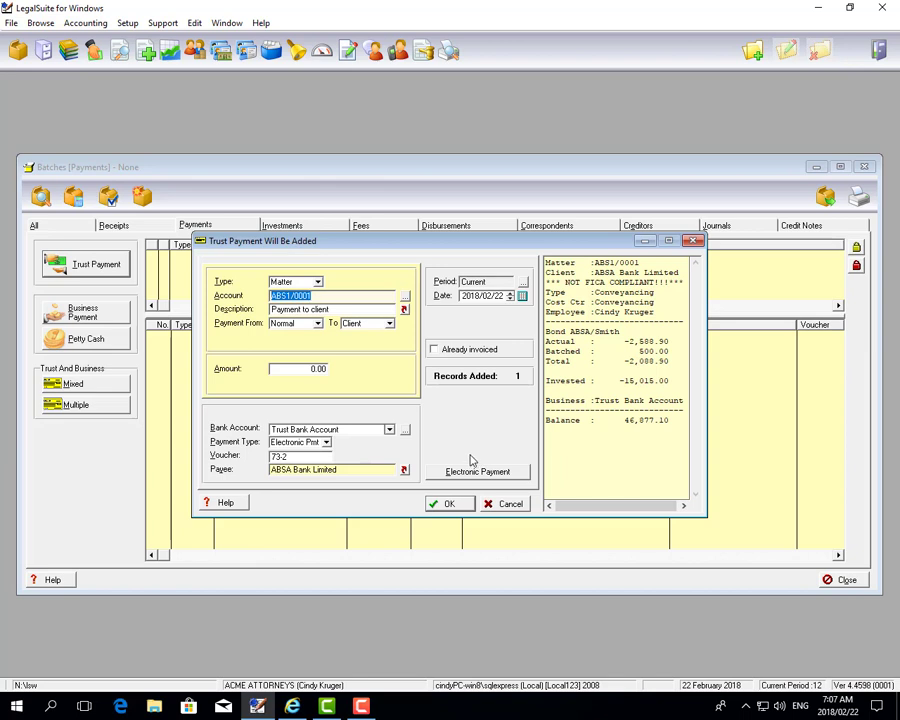
Close the Trust Payment form and list batch 73's Electronic Payments from the Trust Bank Account
{"action": "left_click", "coordinate": [504, 503]}
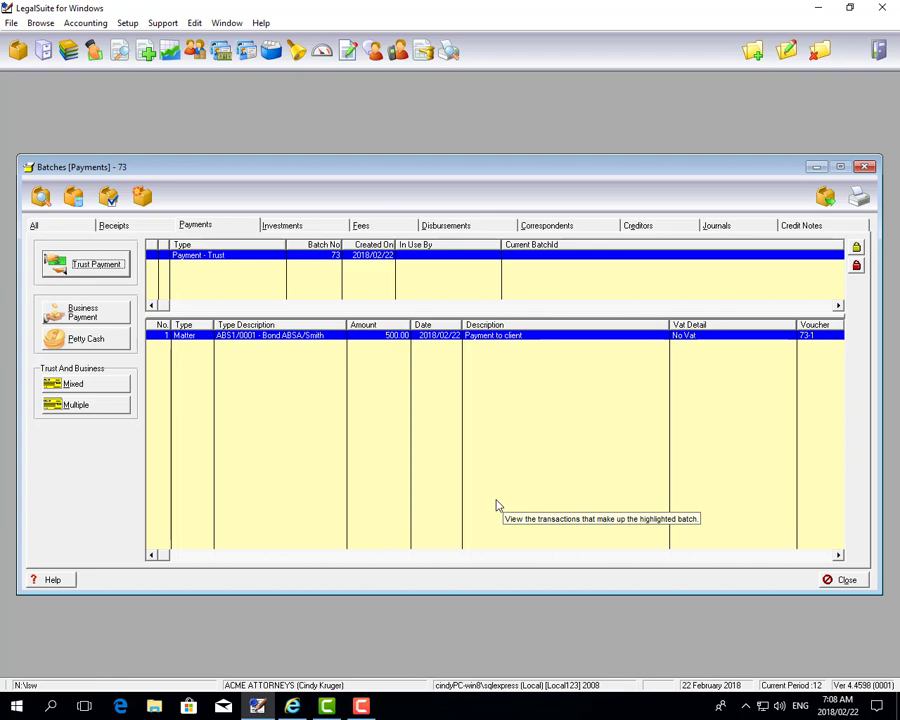
{"action": "left_click", "coordinate": [860, 200]}
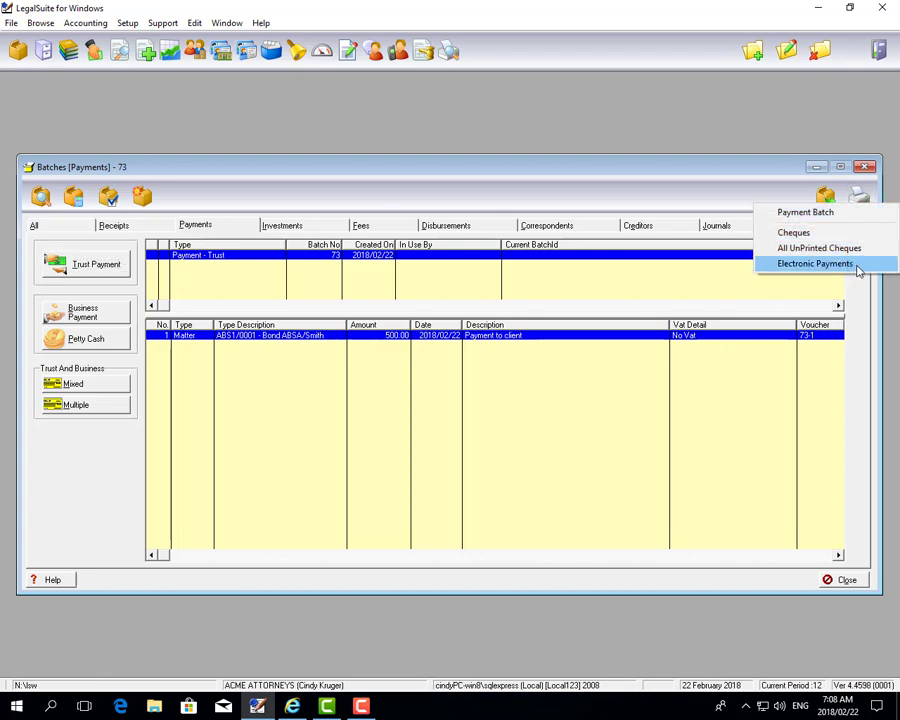
{"action": "left_click", "coordinate": [815, 264]}
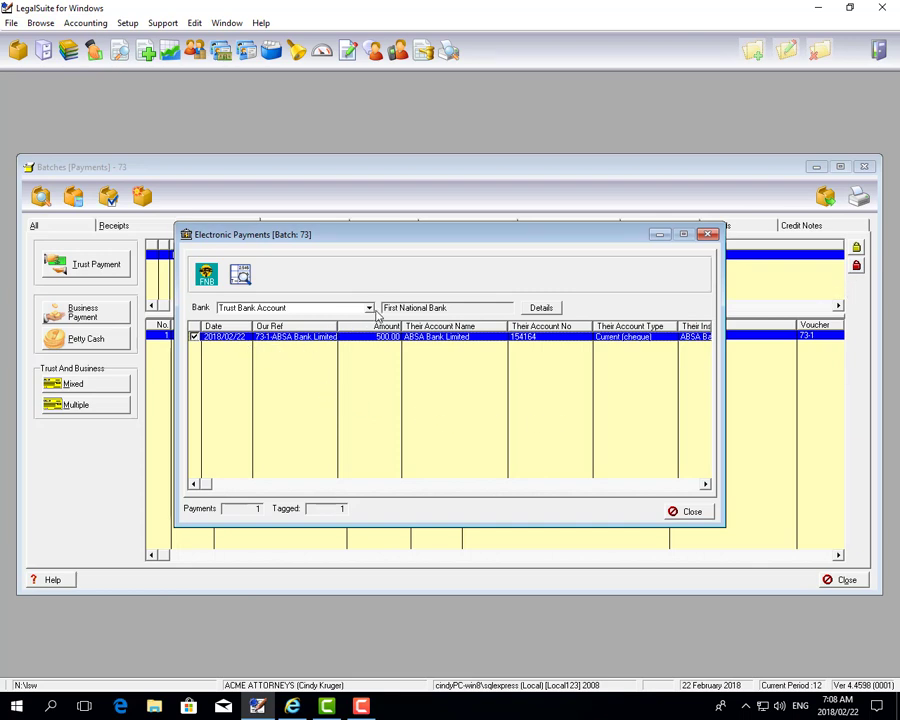
{"action": "left_click", "coordinate": [370, 309]}
{"action": "left_click", "coordinate": [374, 316]}
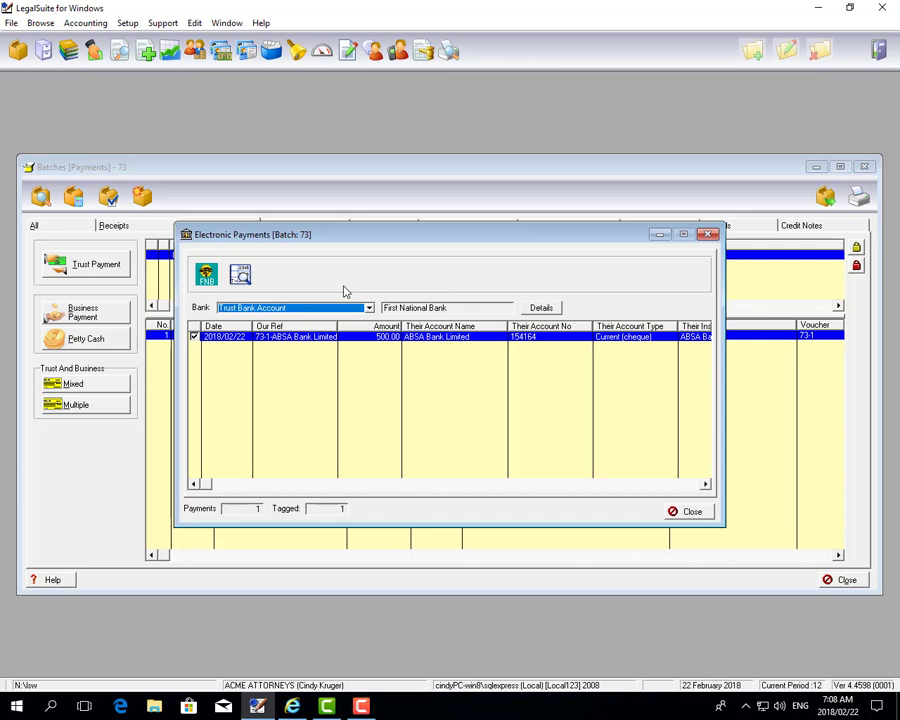
Export the FNB payment file as fnb22022018, acknowledge the confirmation and close the list
{"action": "left_click", "coordinate": [207, 282]}
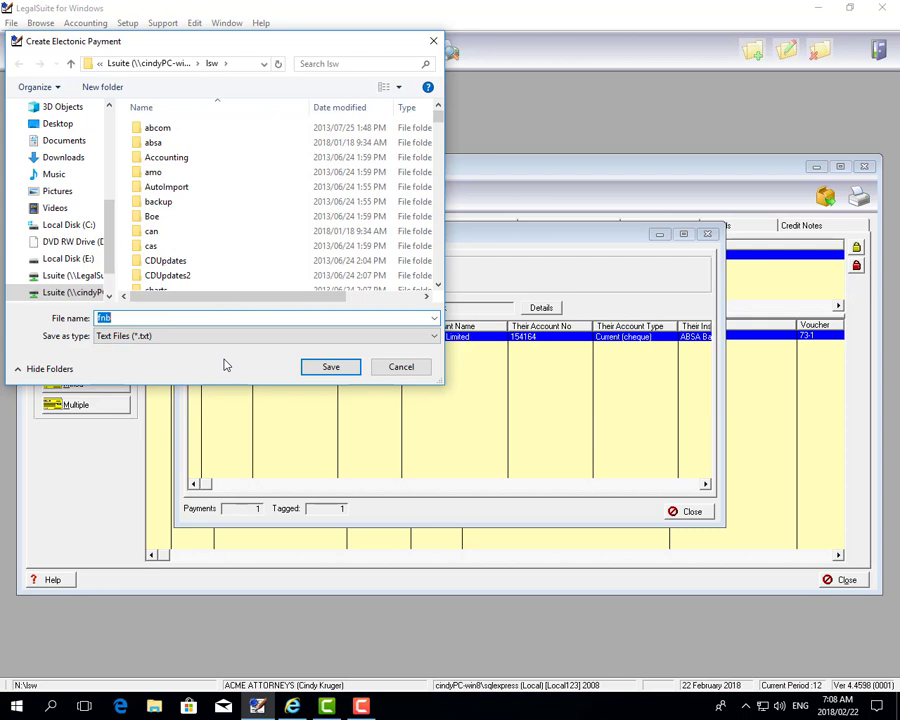
{"action": "key", "text": "BackSpace"}
{"action": "type", "text": "fnb22022018"}
{"action": "left_click", "coordinate": [351, 369]}
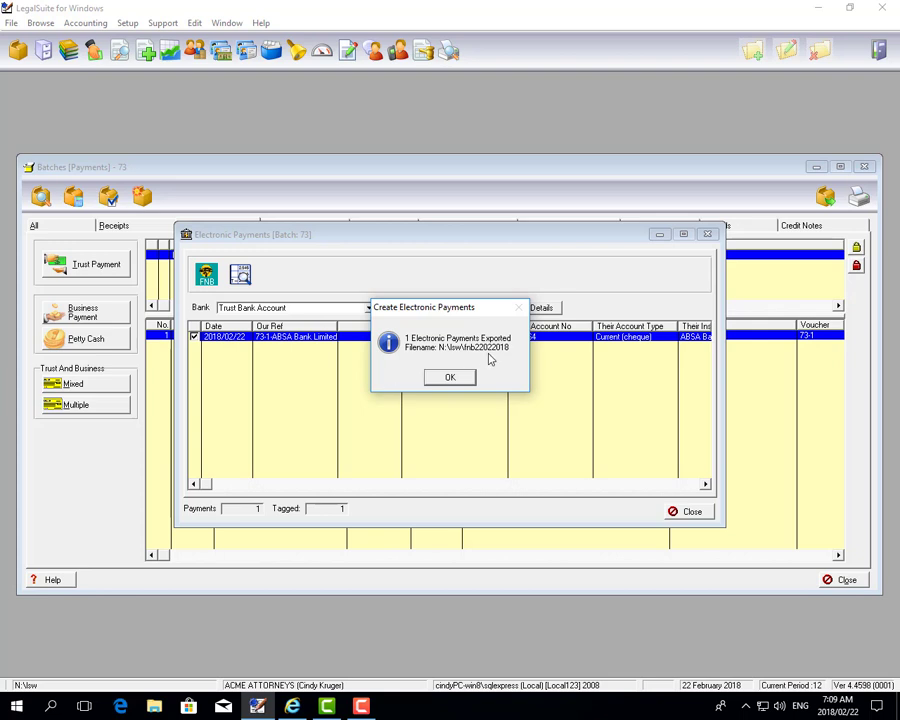
{"action": "left_click", "coordinate": [467, 377]}
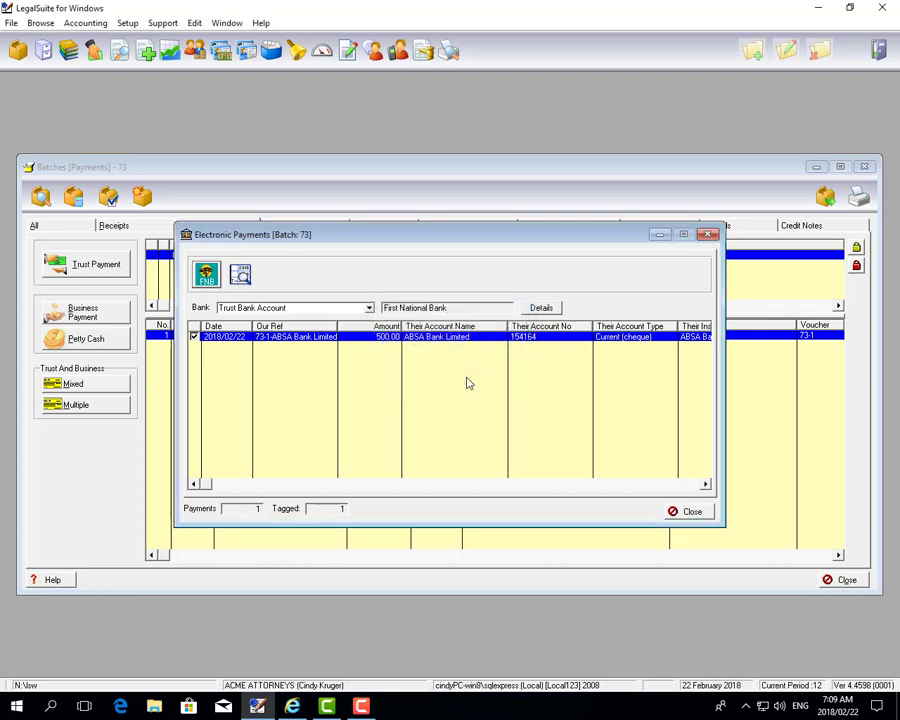
{"action": "left_click", "coordinate": [705, 514]}
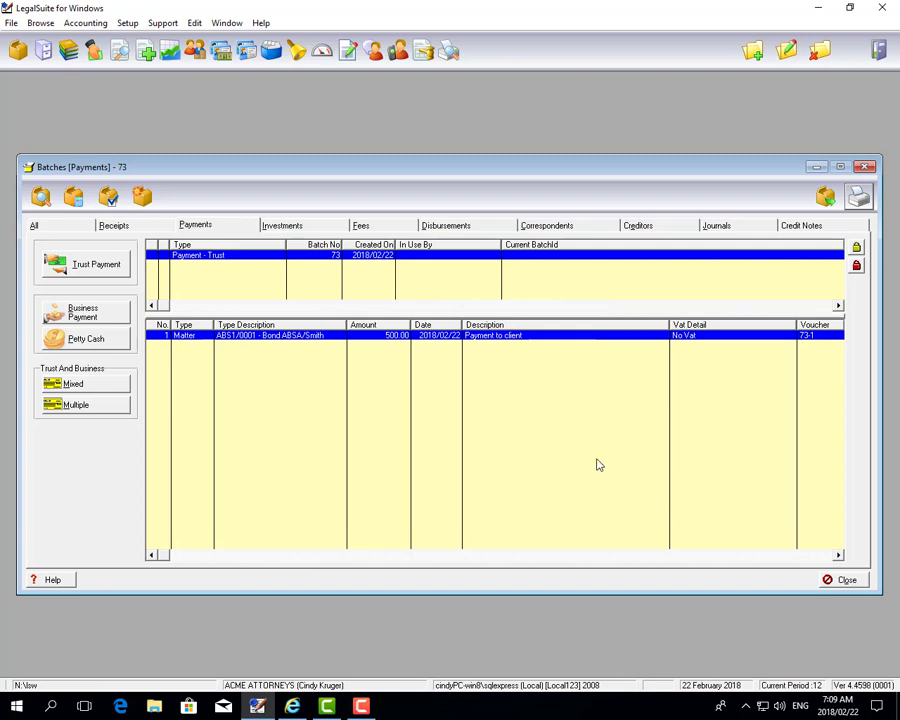